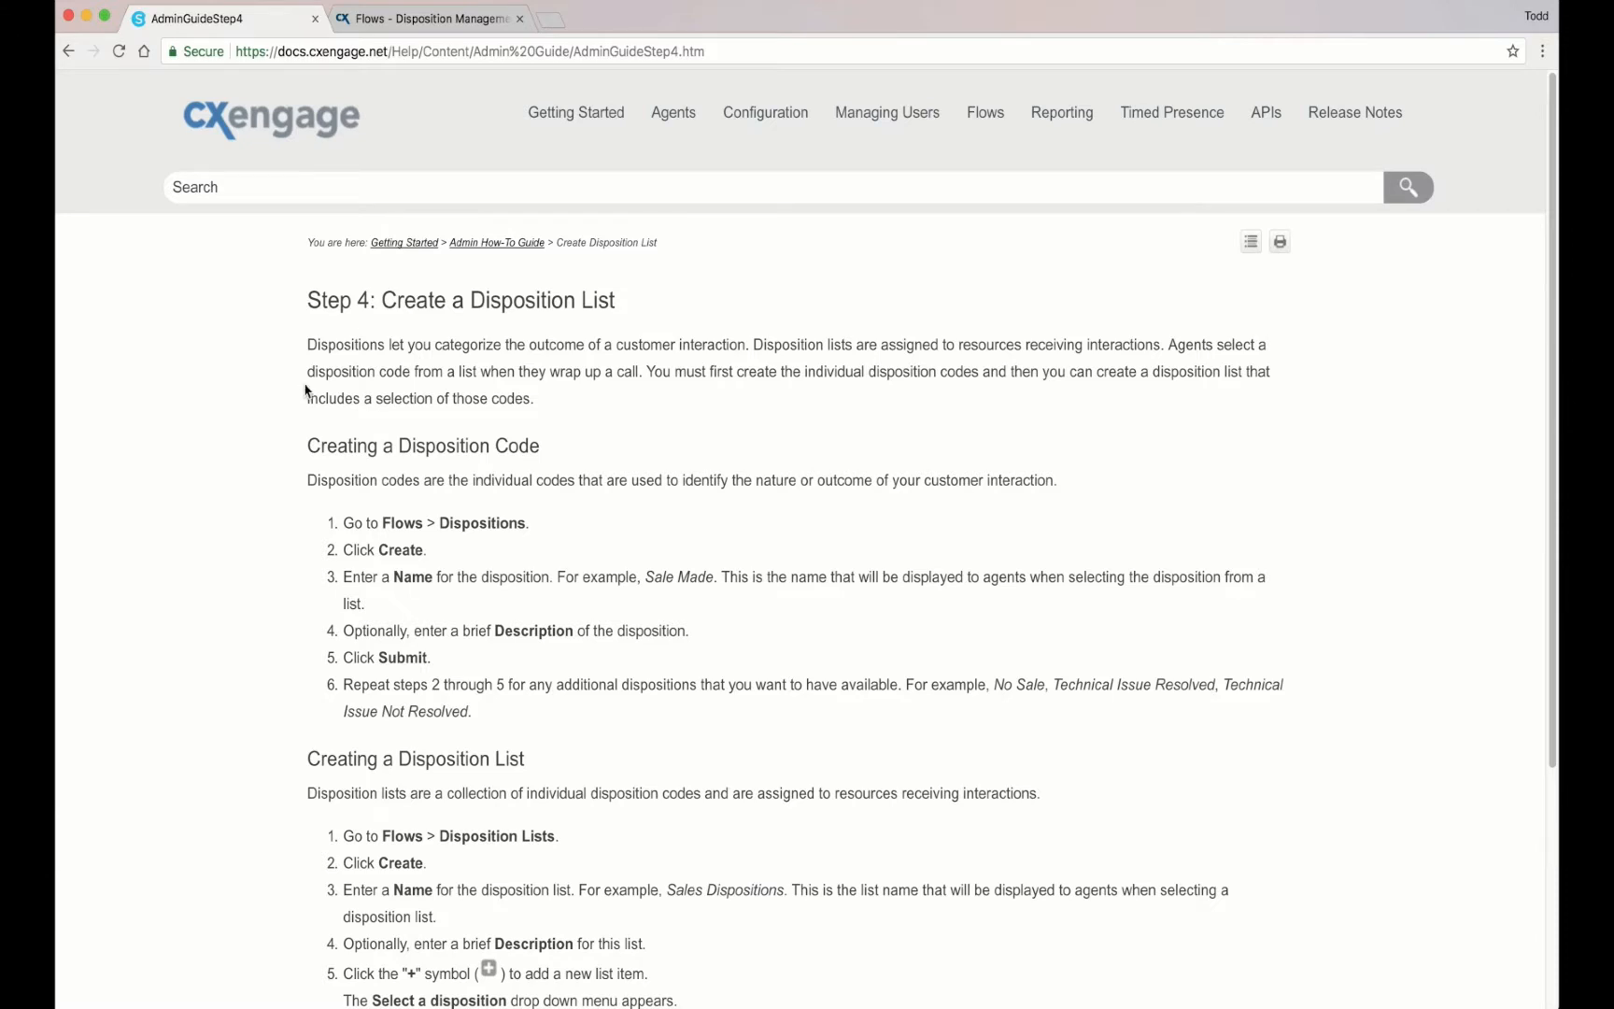
Step: Review the Step 4 help headings on disposition codes and lists, then go to Disposition Management
{"action": "left_click_drag", "start_coordinate": [308, 447], "coordinate": [579, 455]}
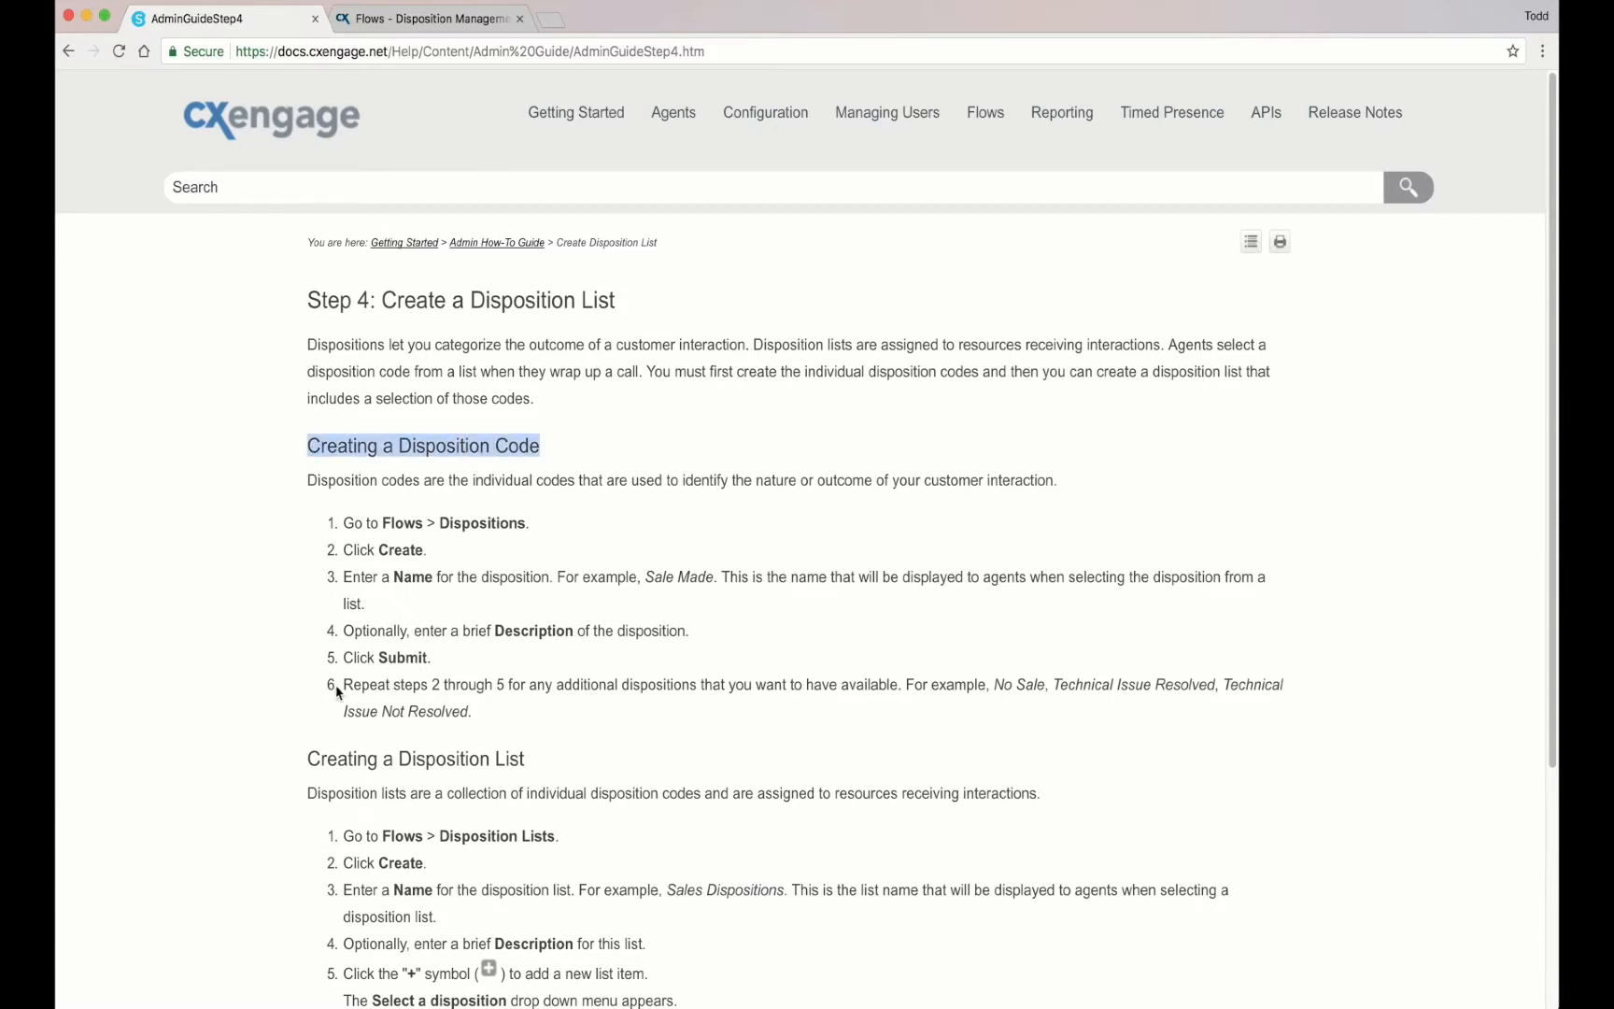
{"action": "left_click", "coordinate": [314, 778]}
{"action": "left_click_drag", "start_coordinate": [308, 758], "coordinate": [539, 762]}
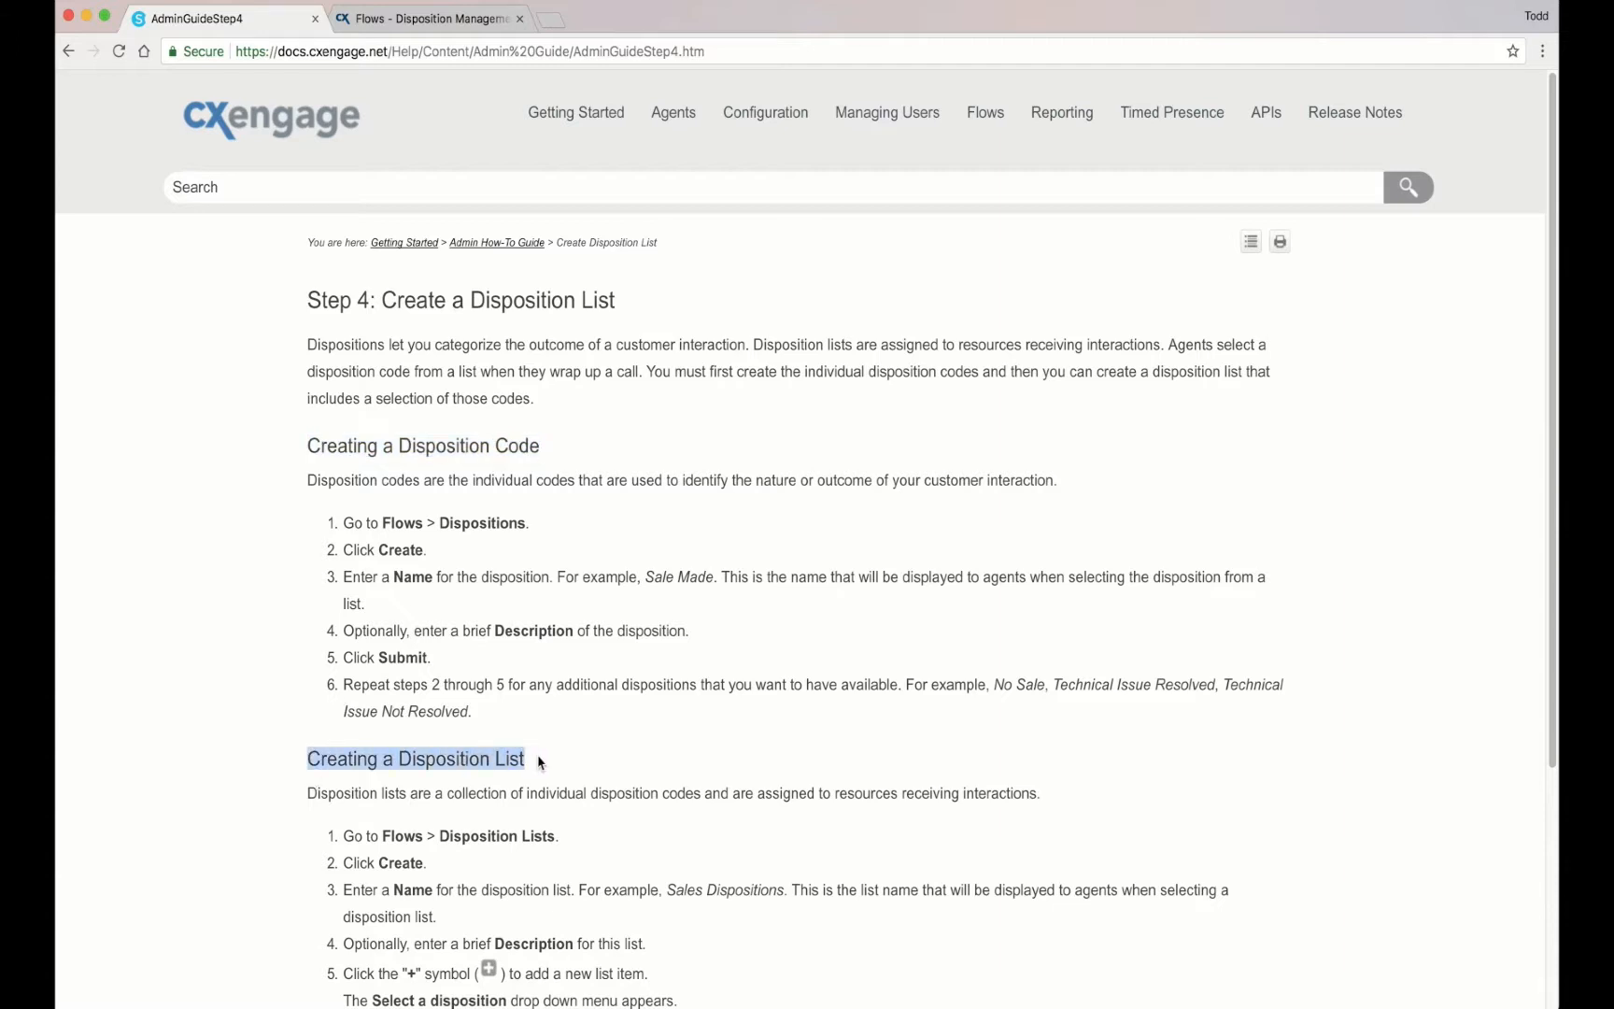
{"action": "left_click", "coordinate": [250, 643]}
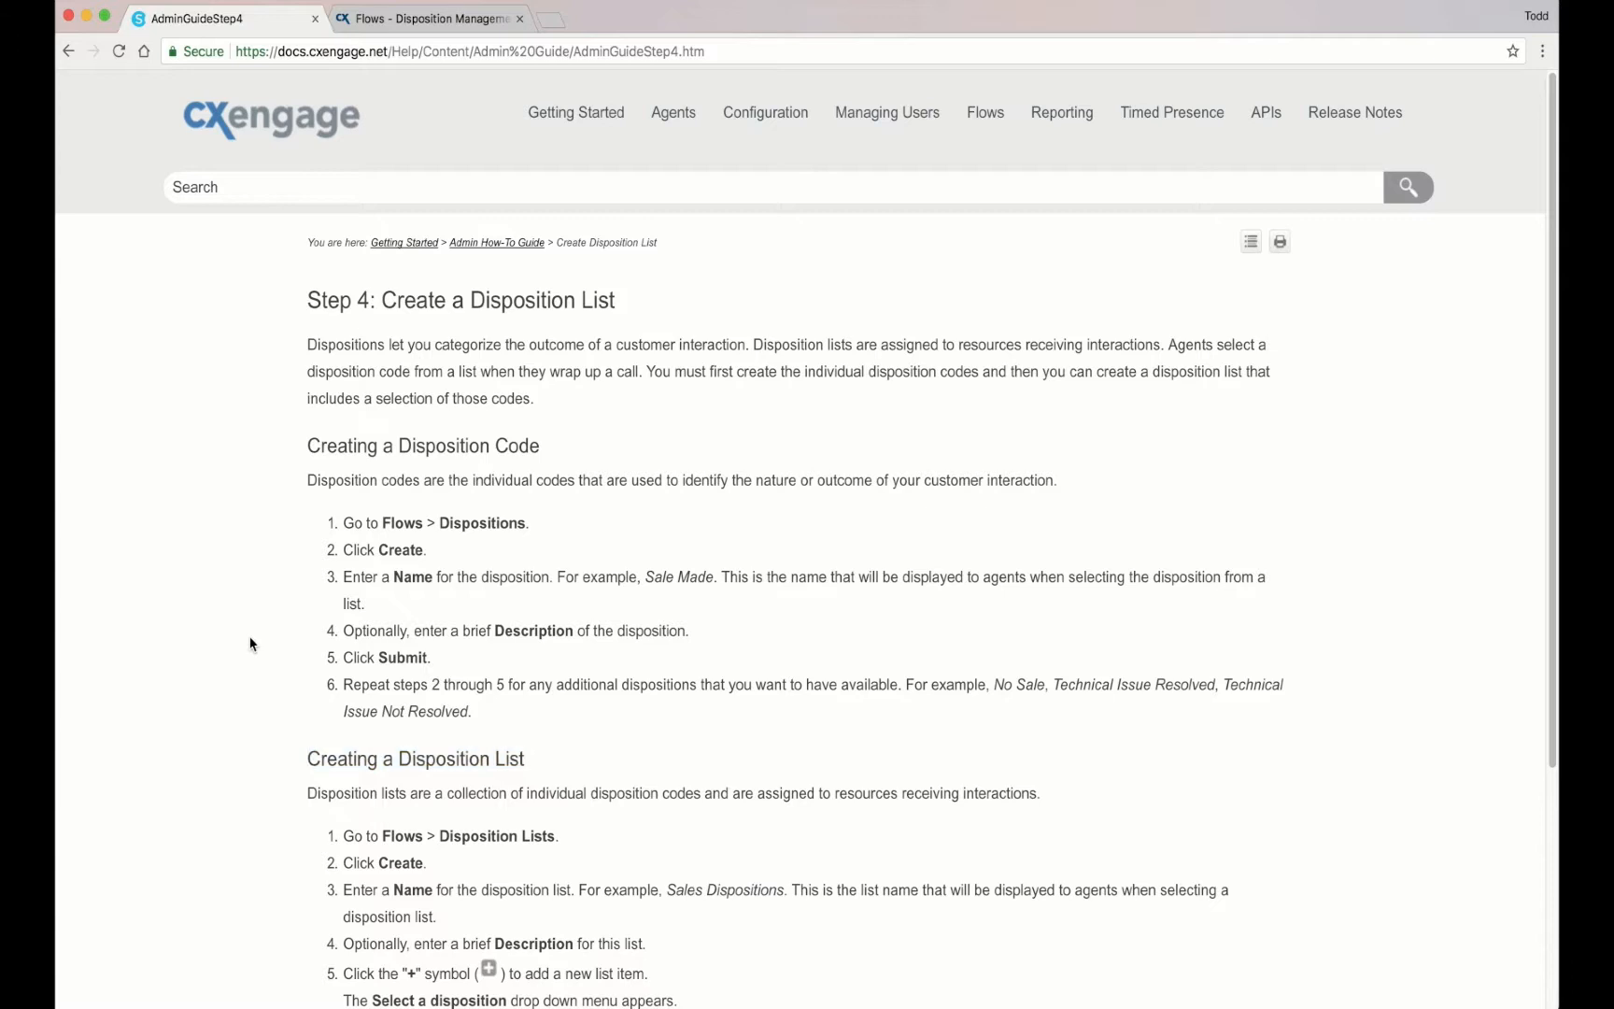
{"action": "key", "text": "ctrl+Tab"}
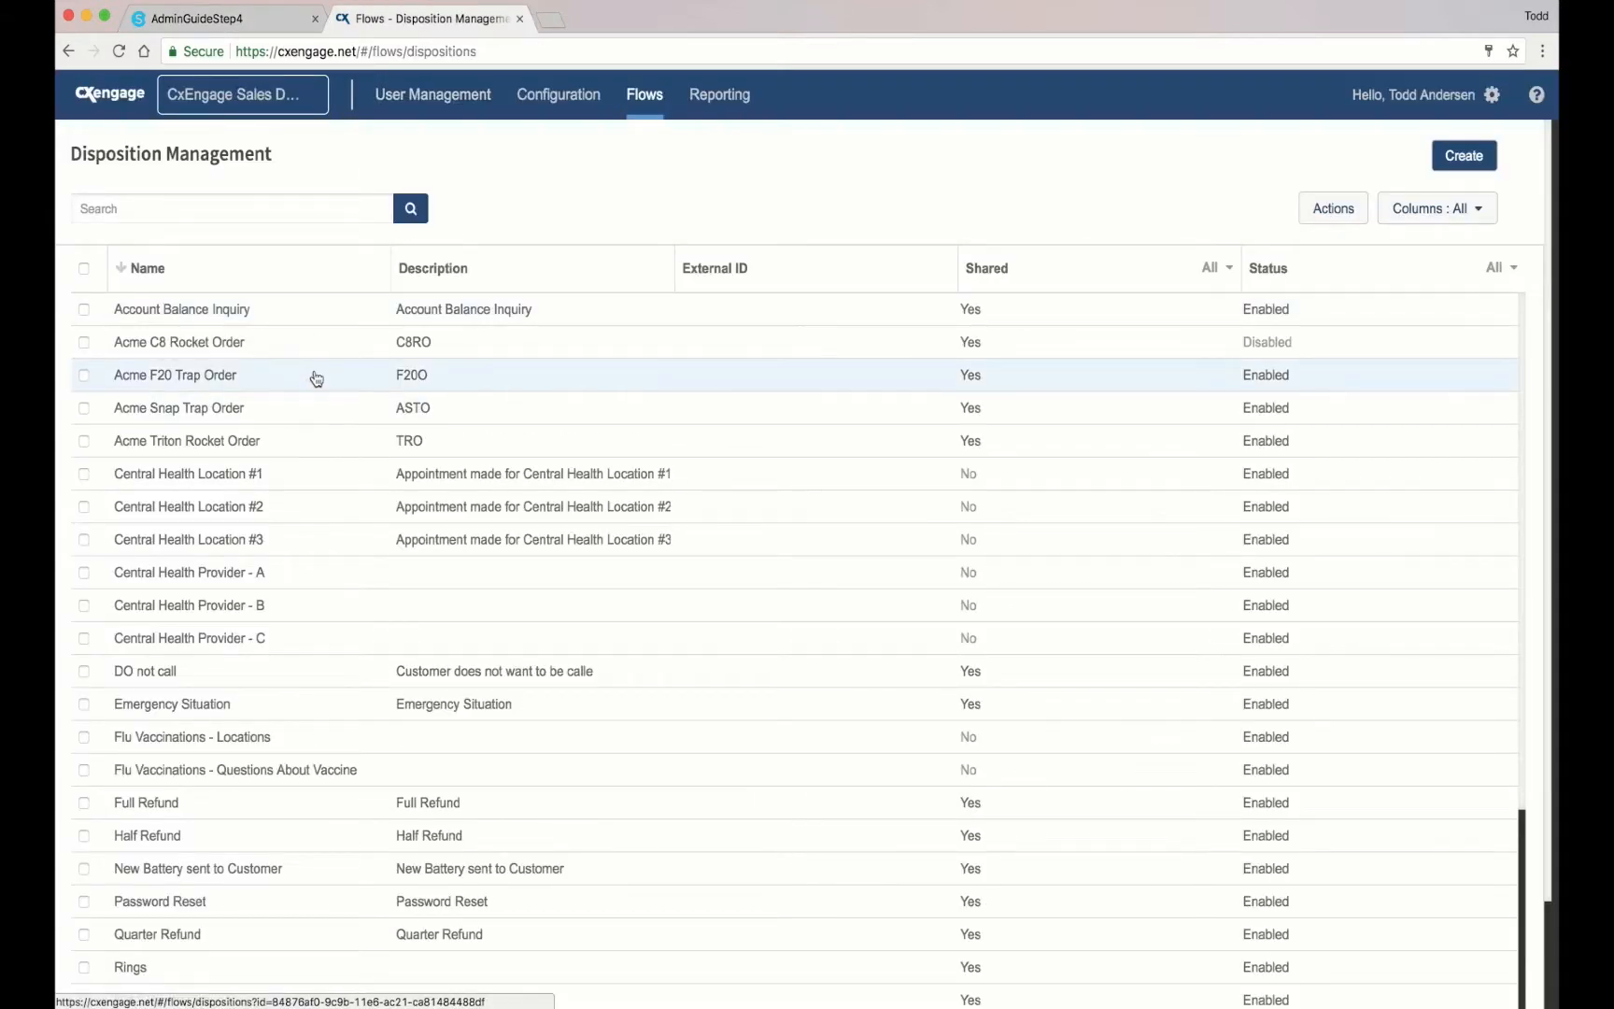
{"action": "mouse_move", "coordinate": [639, 106]}
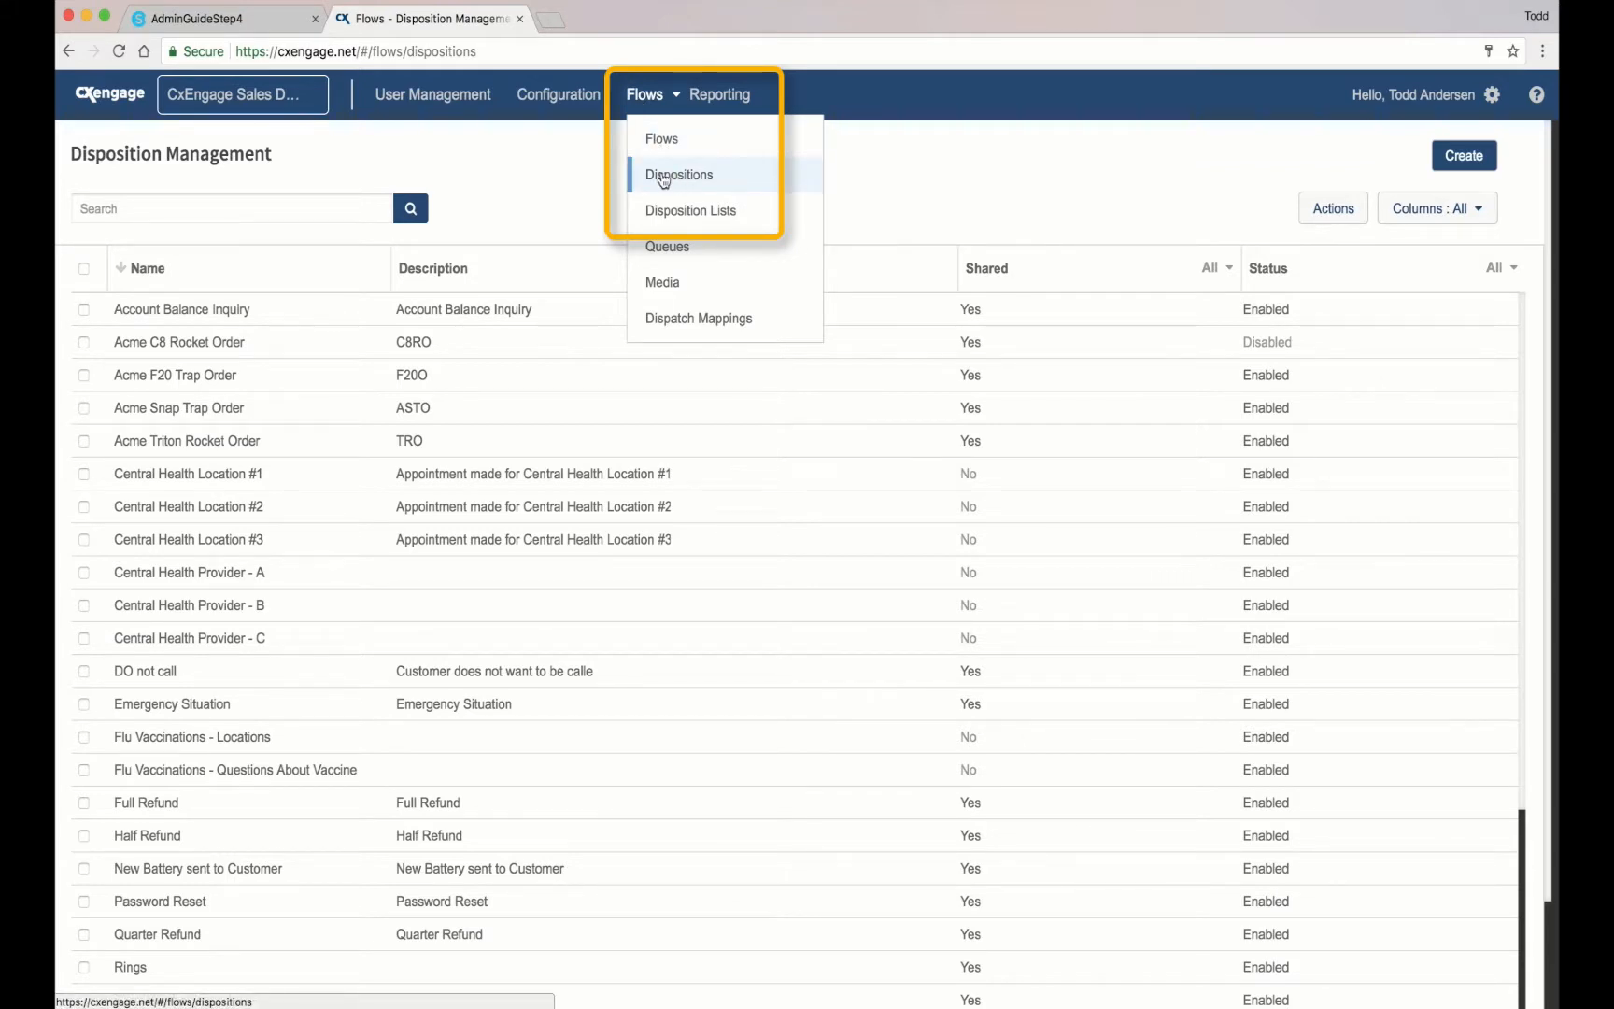
{"action": "left_click", "coordinate": [721, 176]}
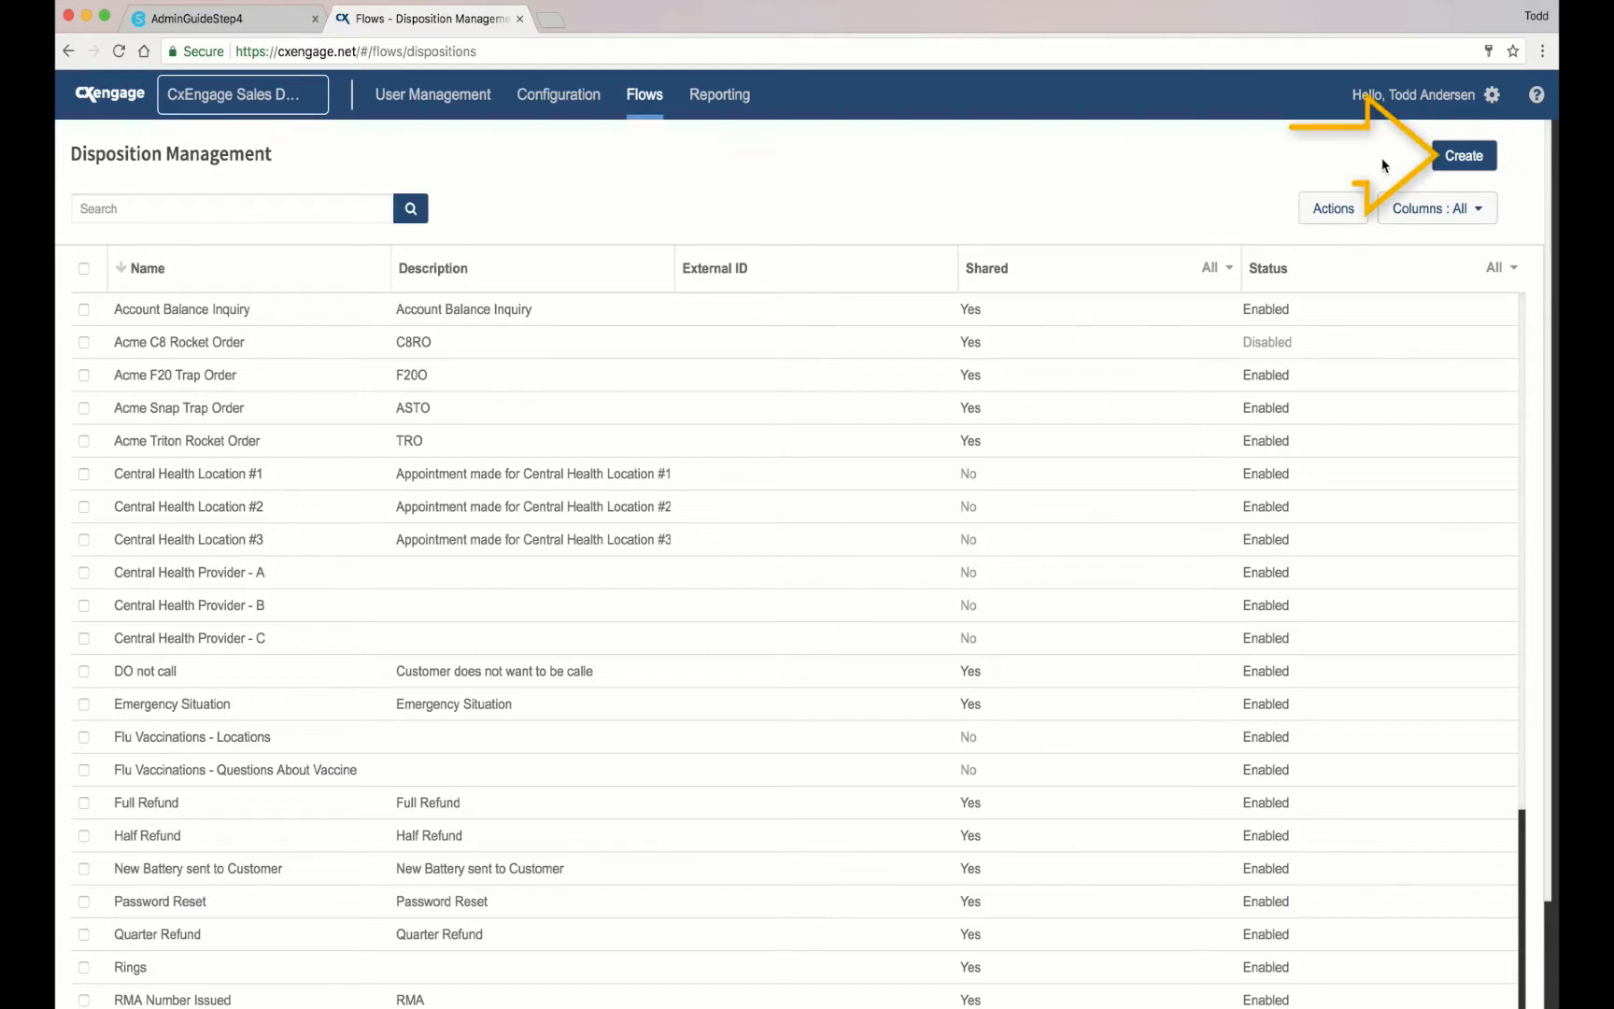
Step: Create a disposition named 'Sales Made 1', leaving External ID and Description blank
{"action": "left_click", "coordinate": [1462, 157]}
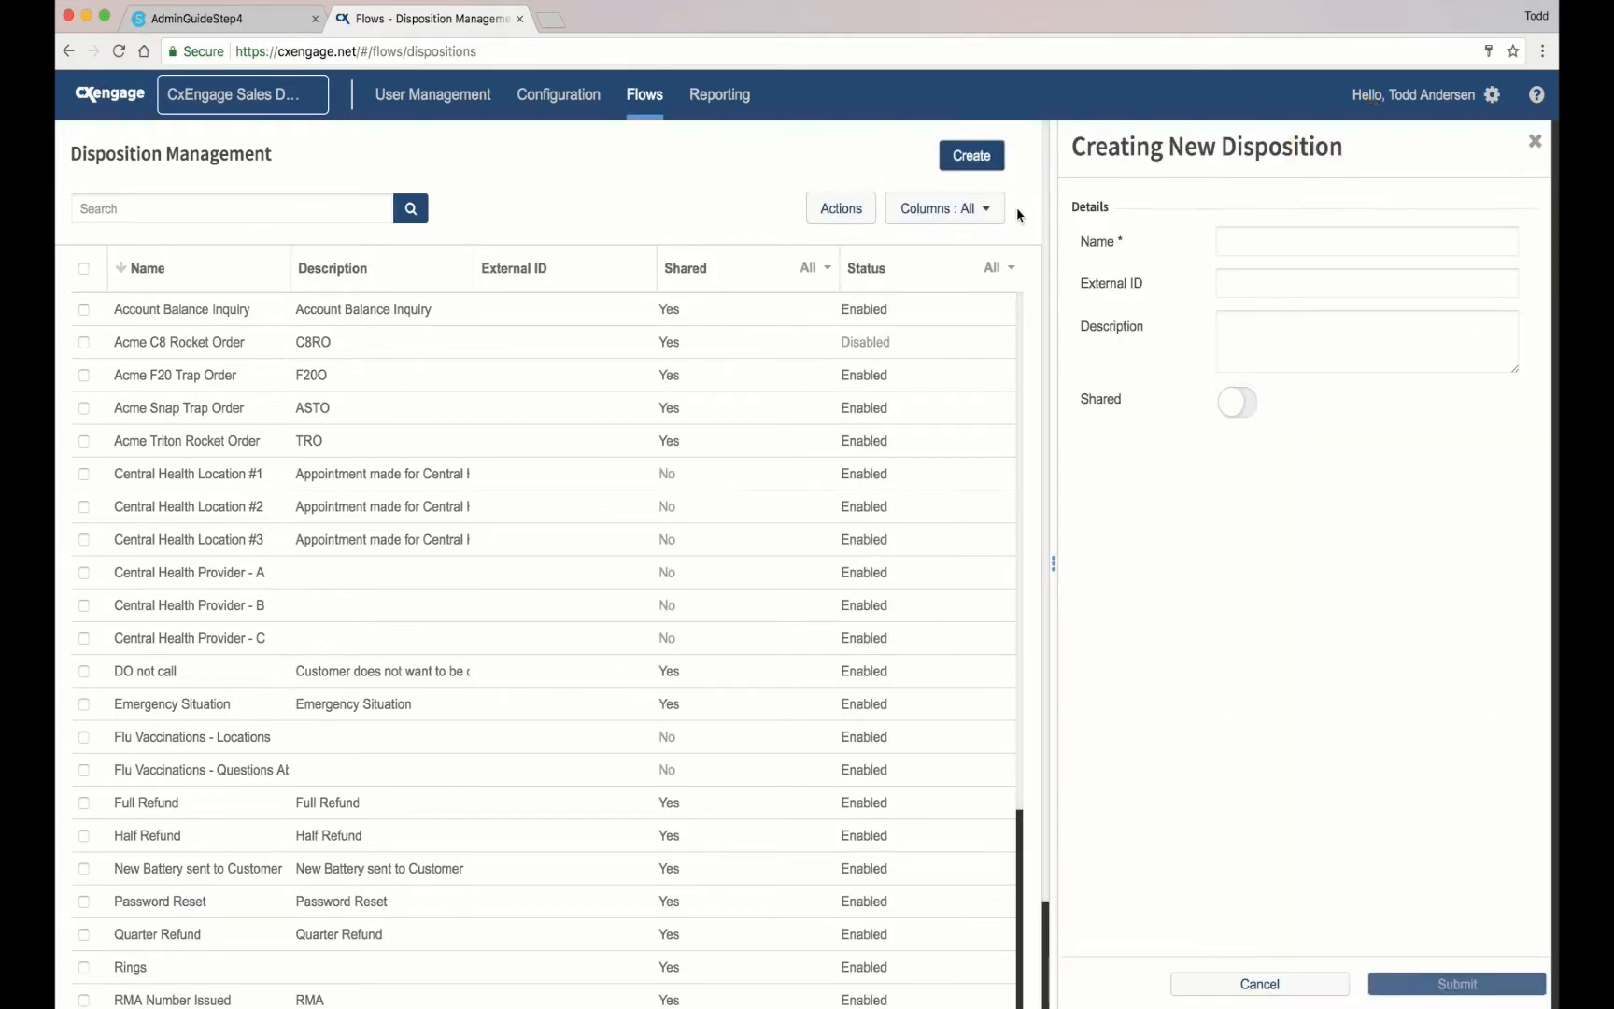
{"action": "type", "text": "Sales Mad"}
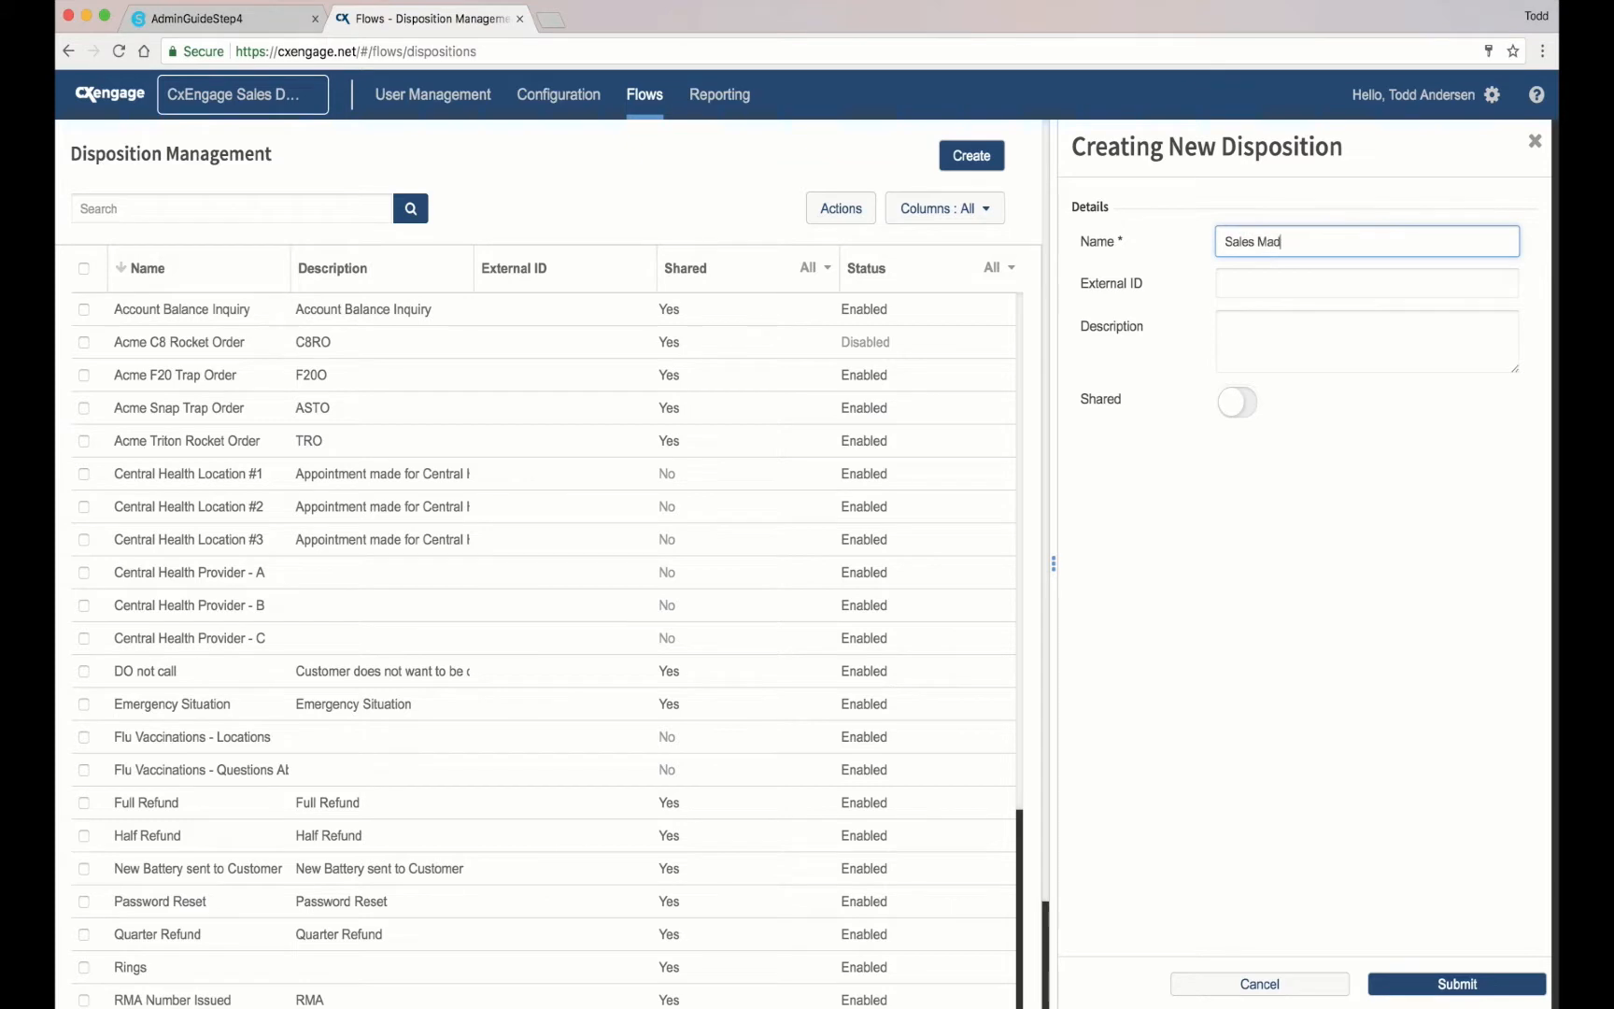
{"action": "type", "text": "e 1"}
{"action": "key", "text": "Tab"}
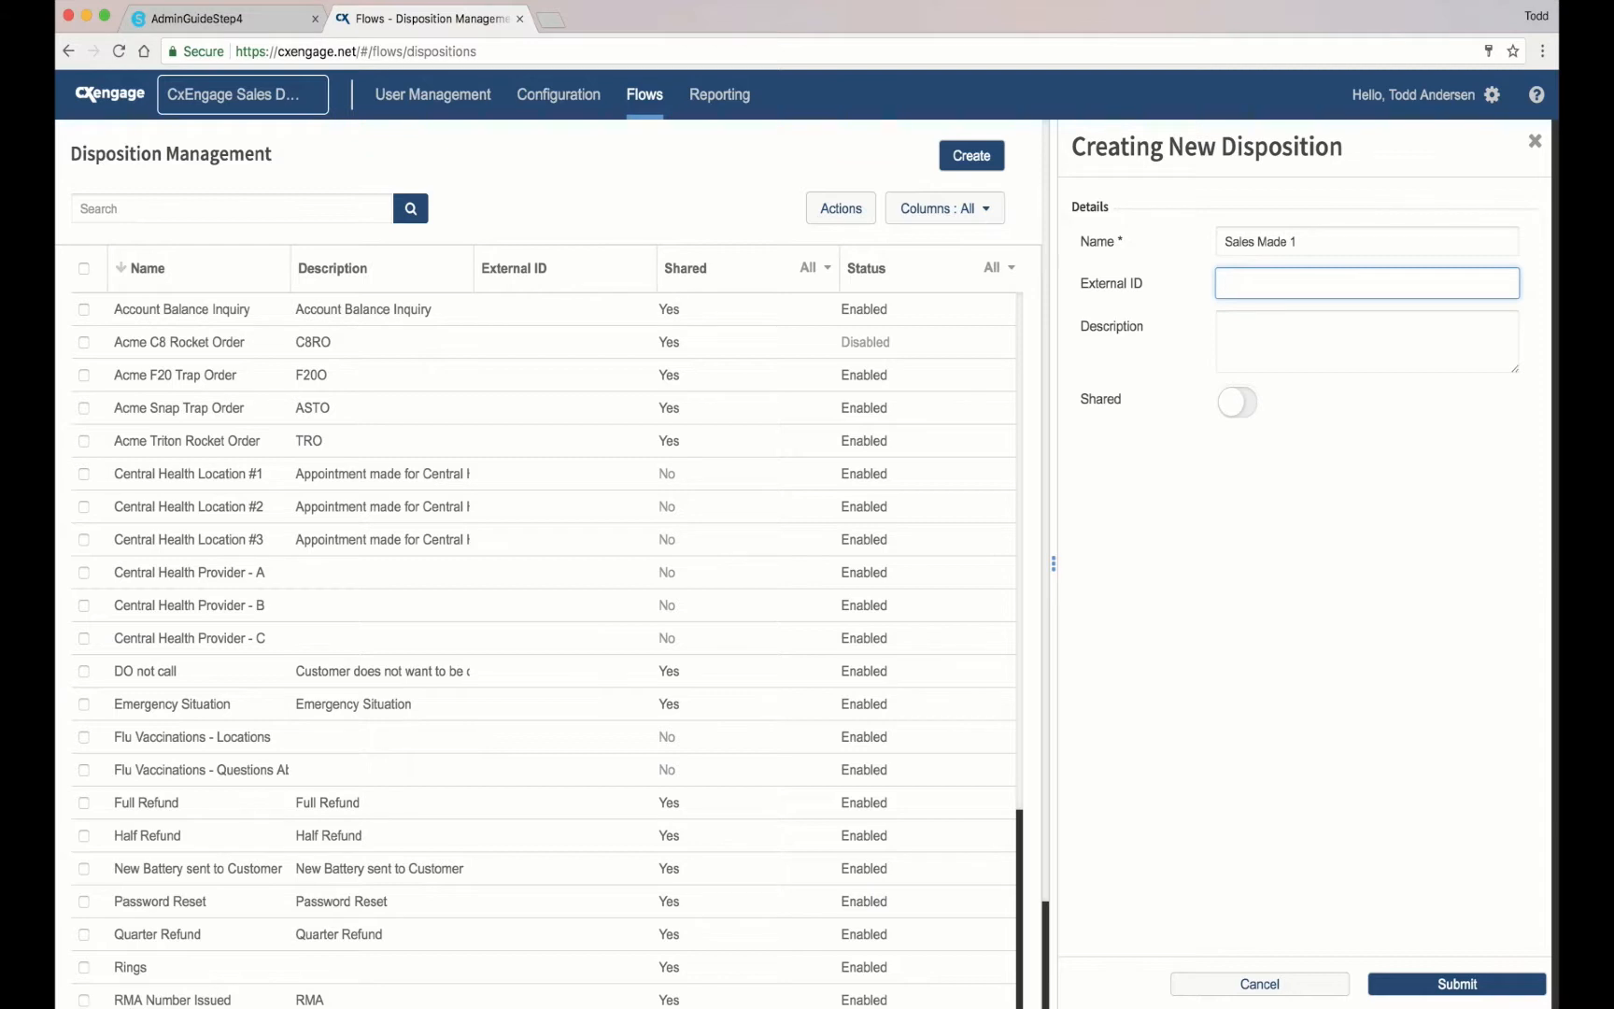
{"action": "key", "text": "Tab"}
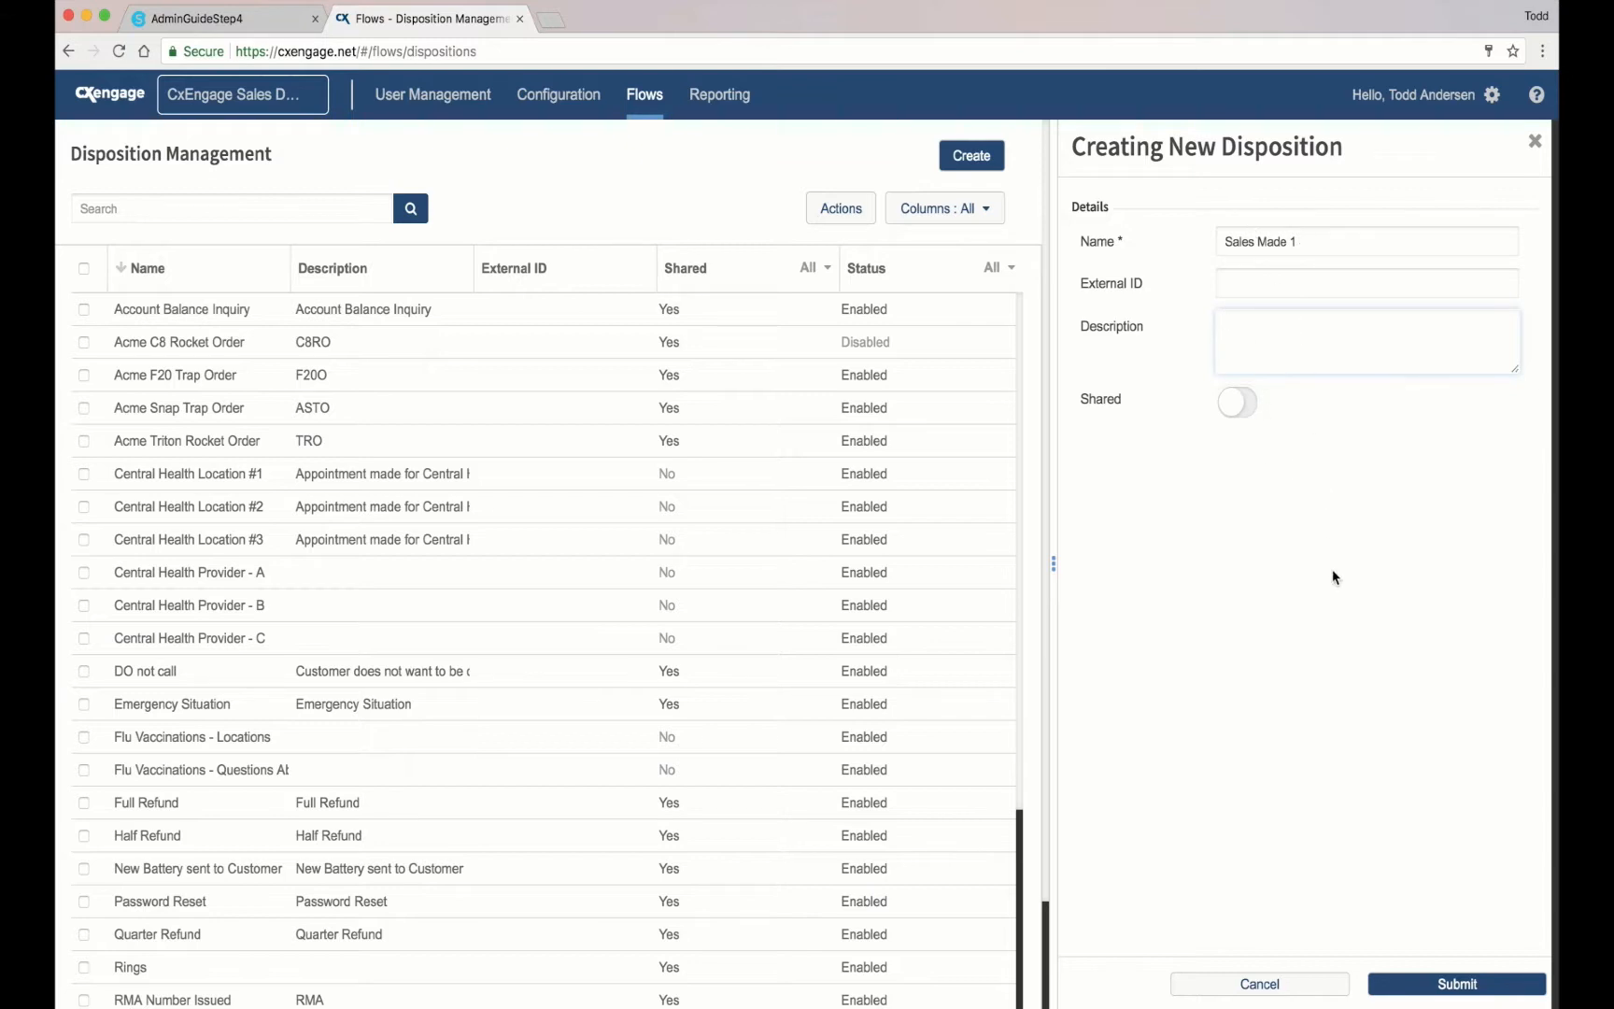
{"action": "left_click", "coordinate": [1452, 983]}
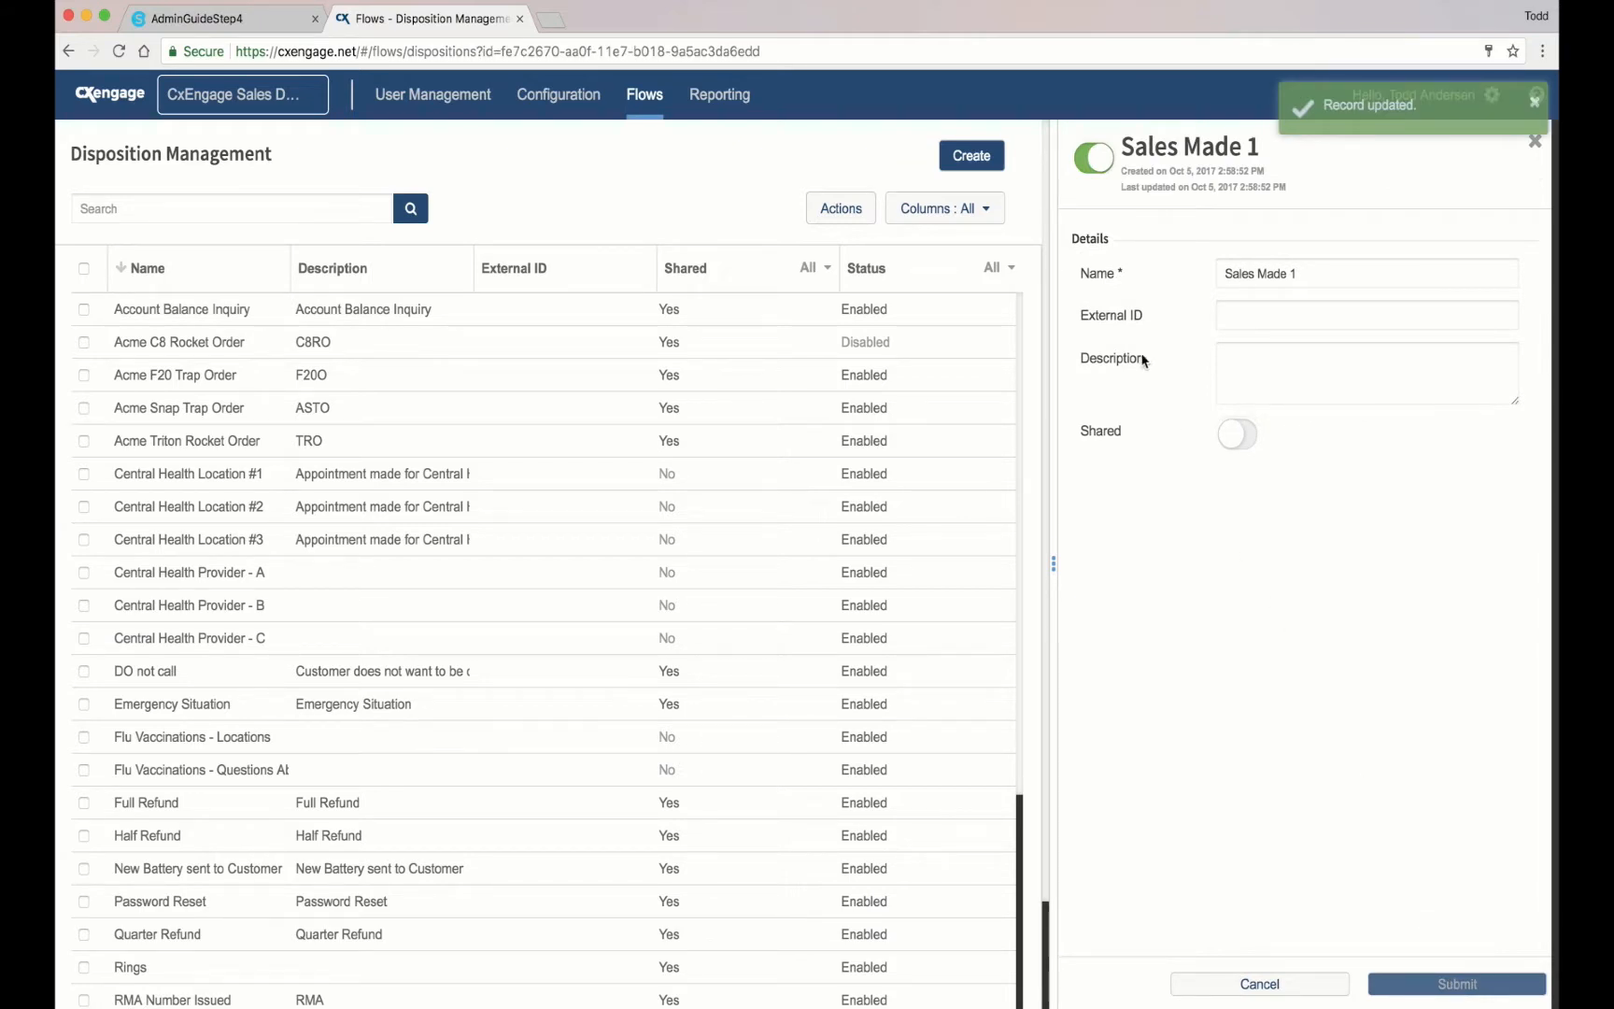
Step: Create a disposition named 'General Sales Questions'
{"action": "left_click", "coordinate": [972, 157]}
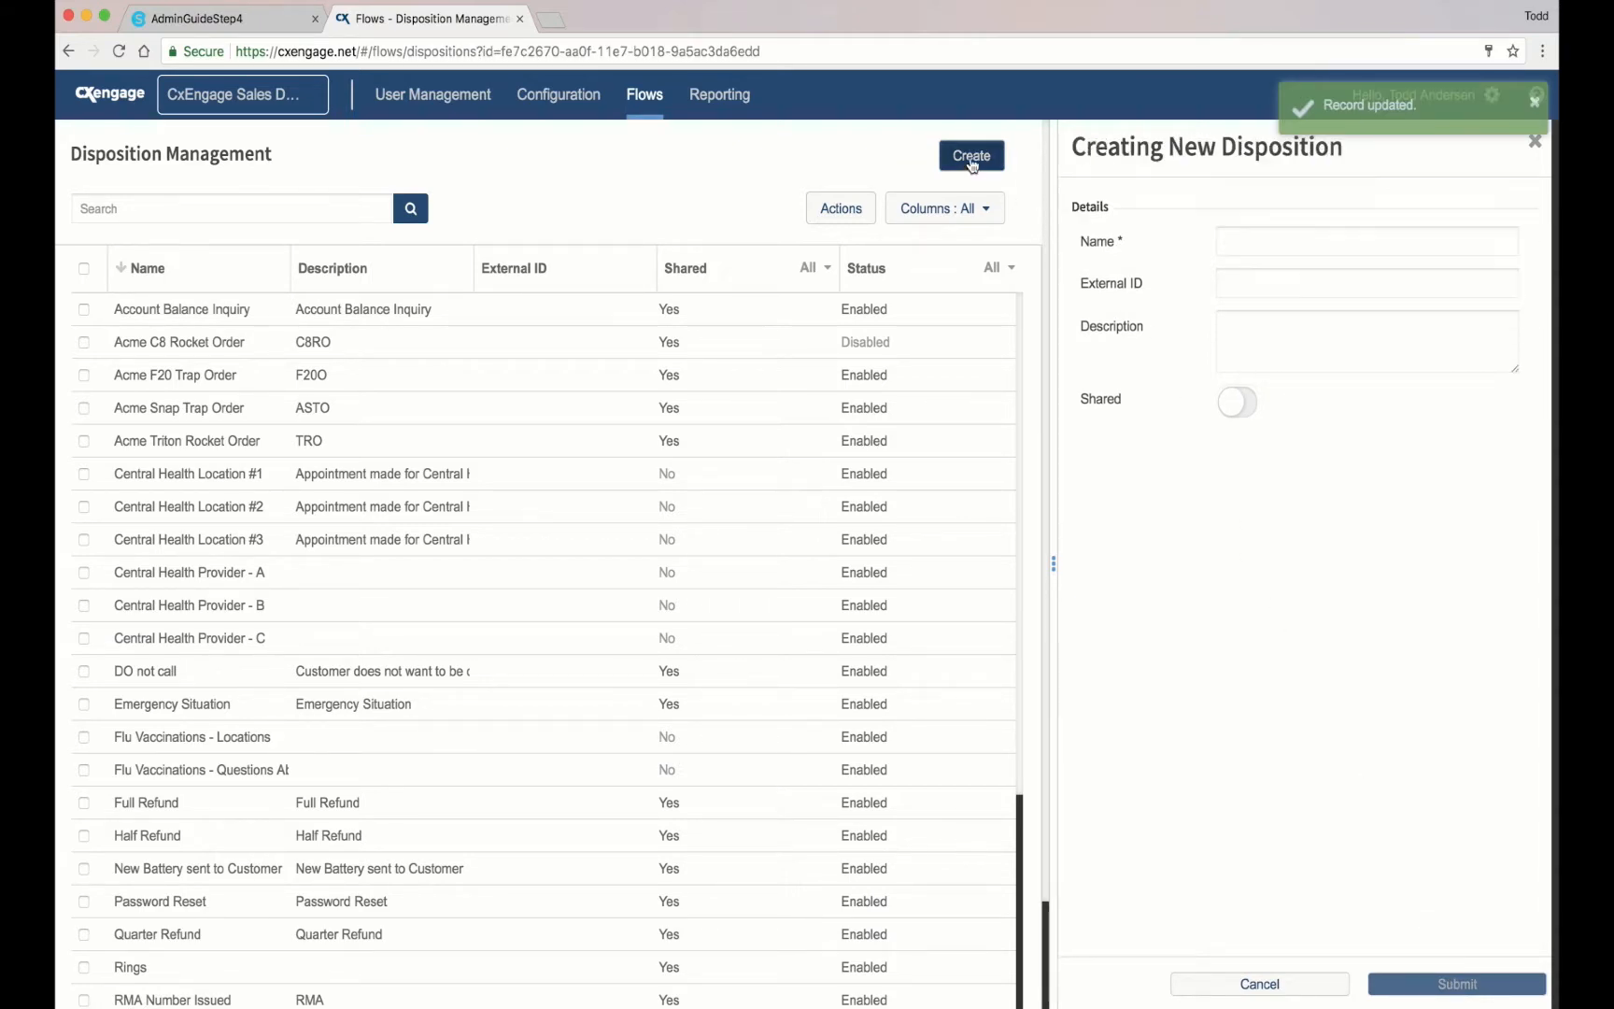
{"action": "type", "text": "General Sales Questions"}
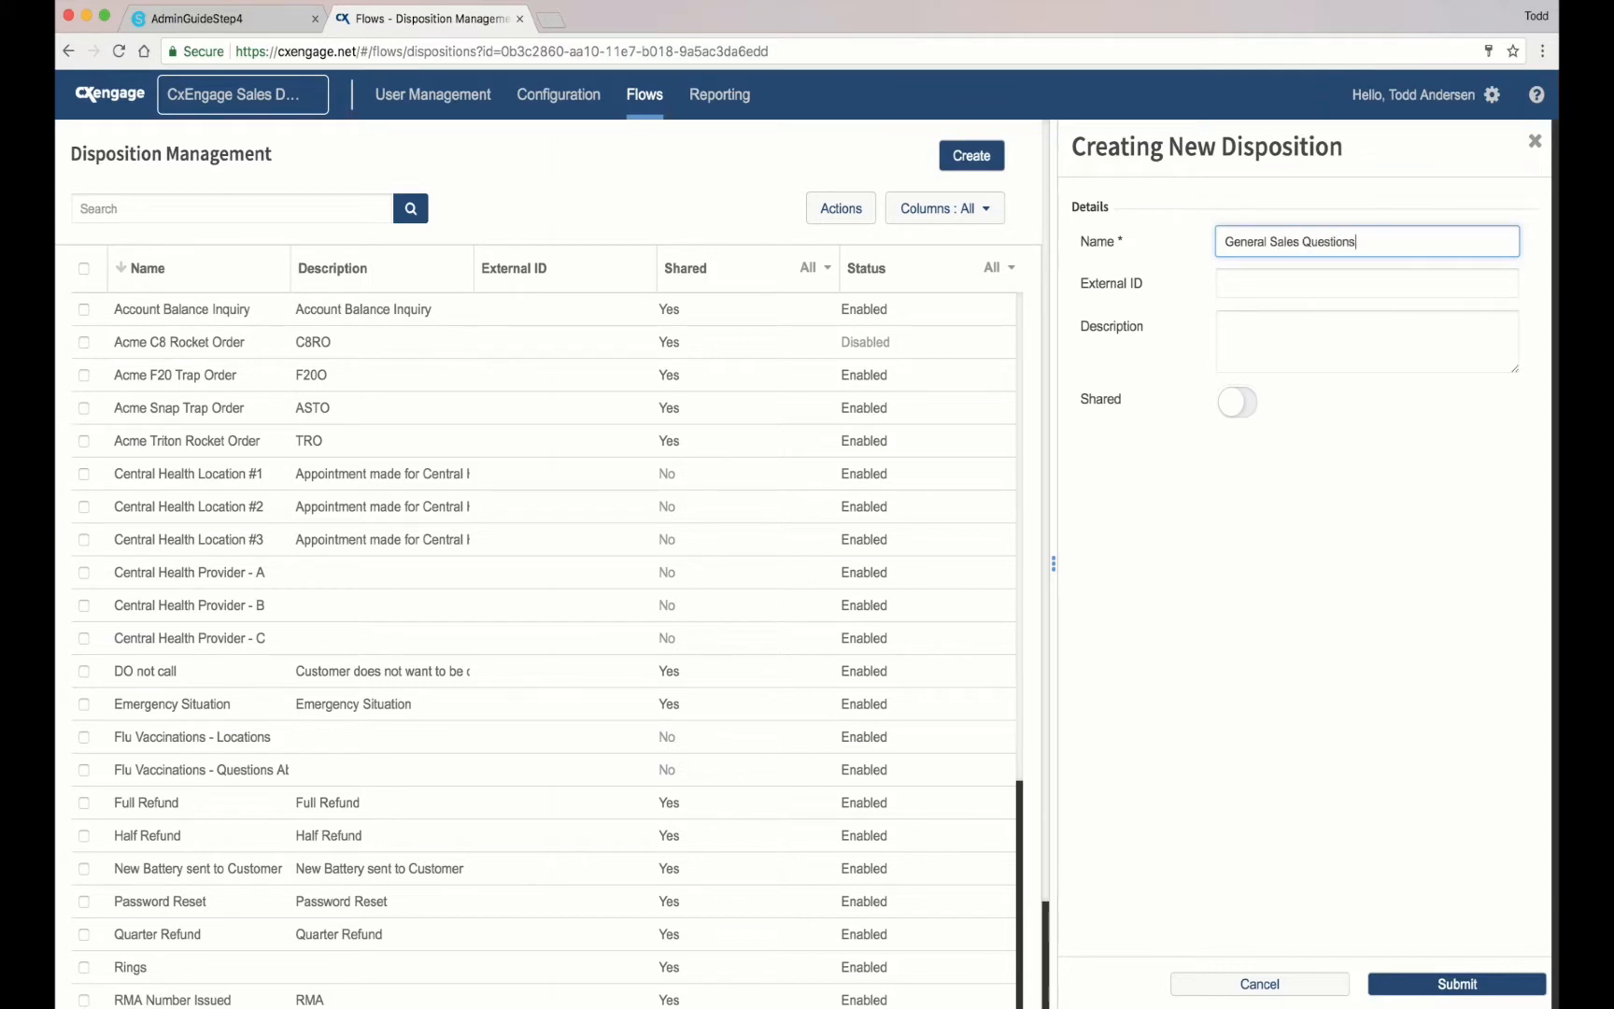
{"action": "key", "text": "Return"}
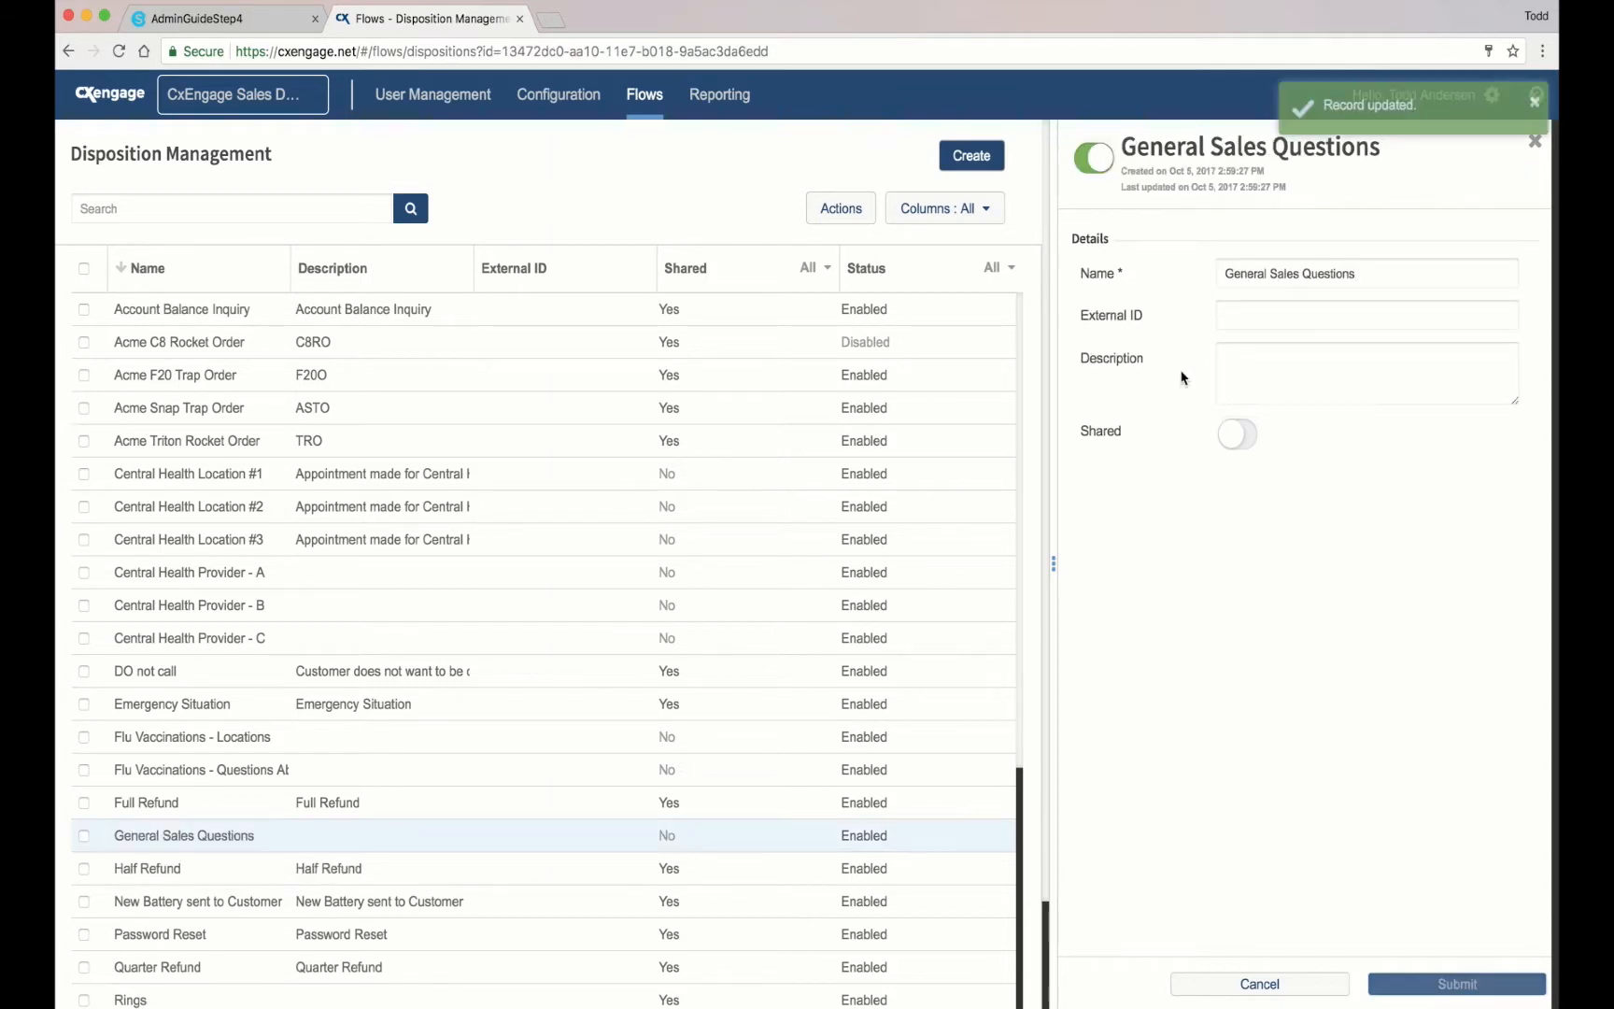
Step: Create an 'Account Balance' disposition and start another blank disposition form
{"action": "left_click", "coordinate": [984, 157]}
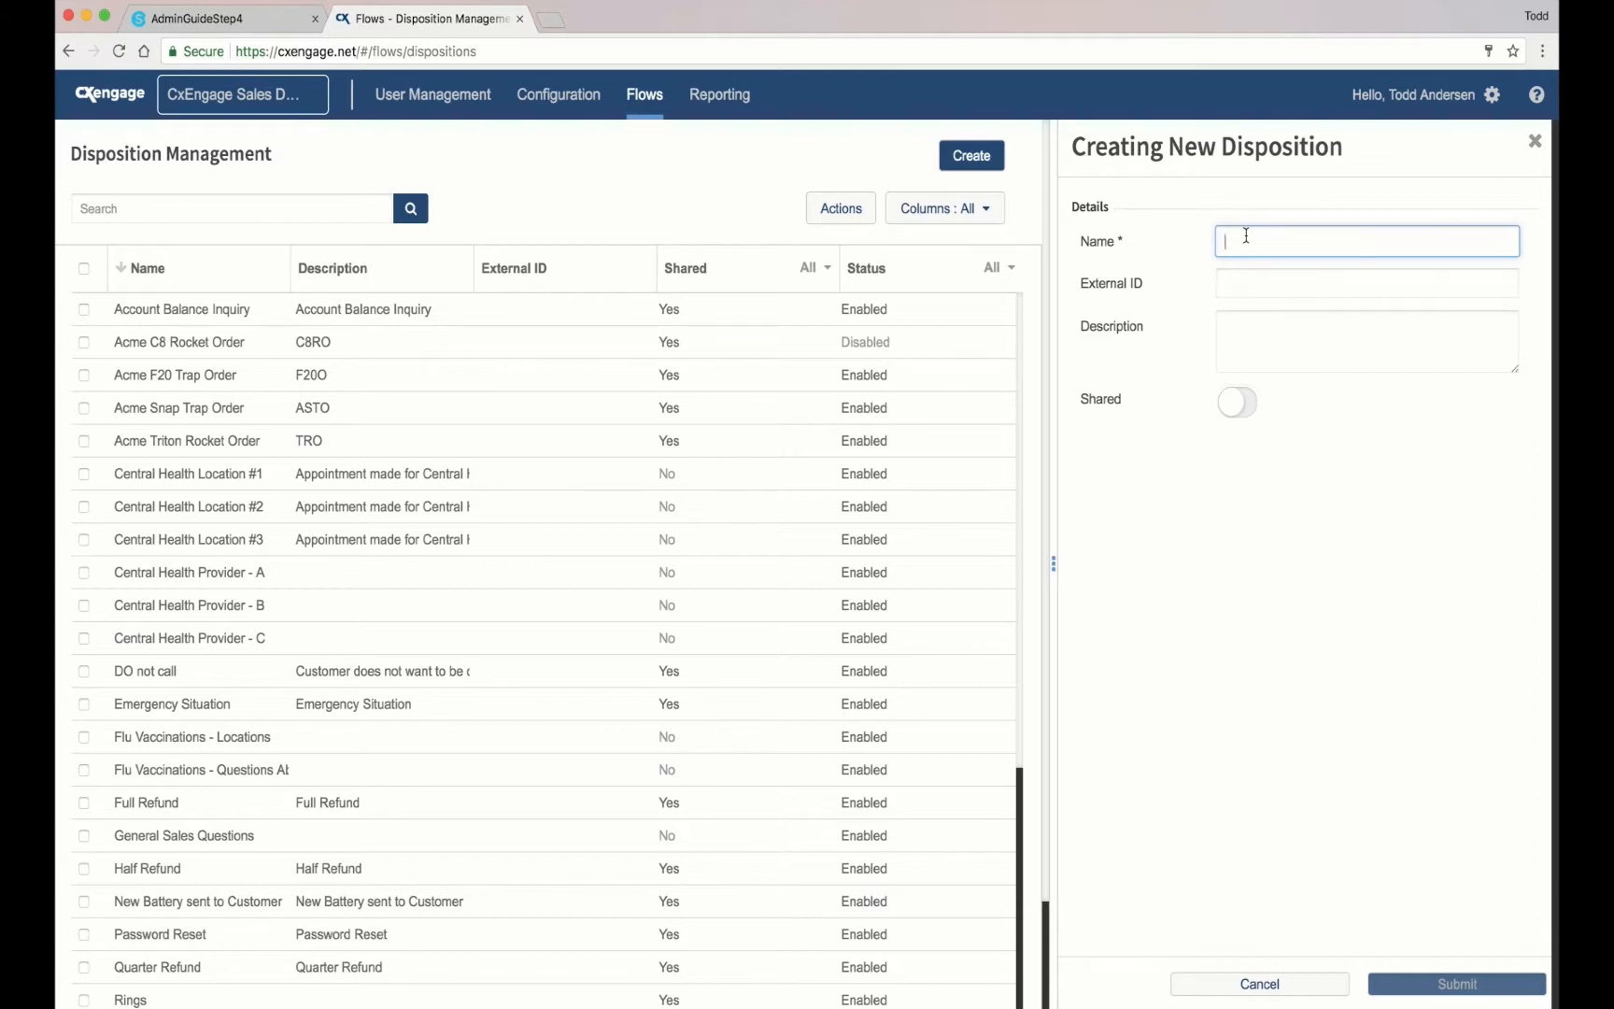
{"action": "type", "text": "A"}
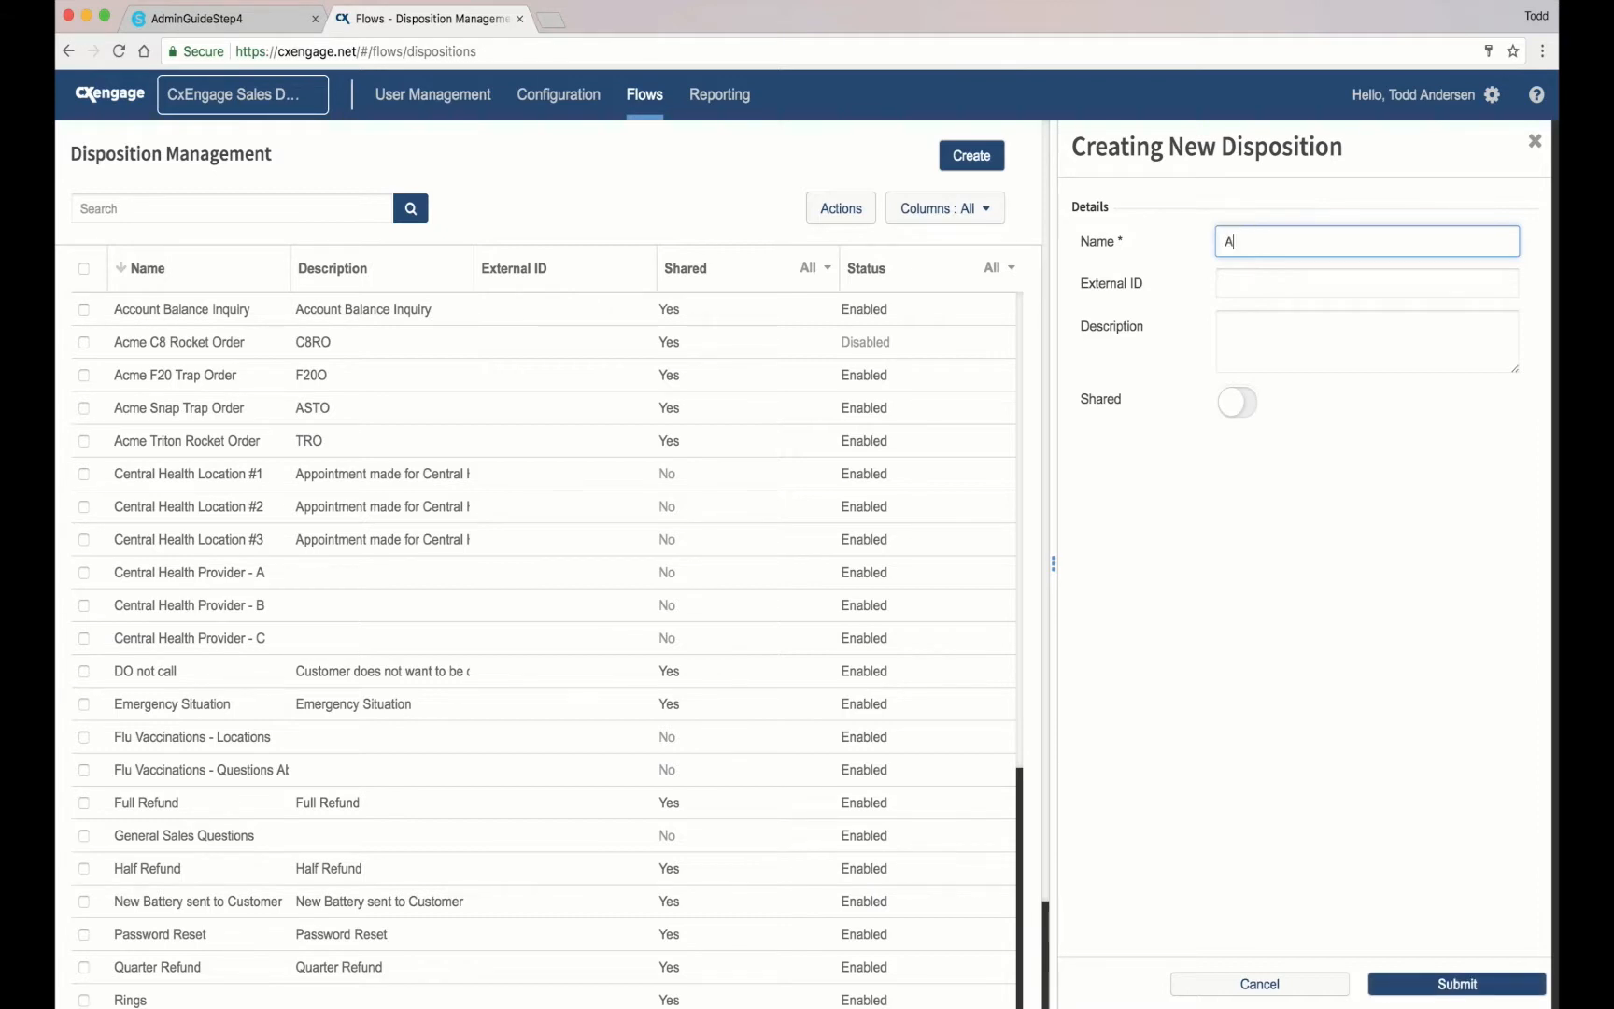
{"action": "type", "text": "ccount Balance"}
{"action": "left_click", "coordinate": [1488, 988]}
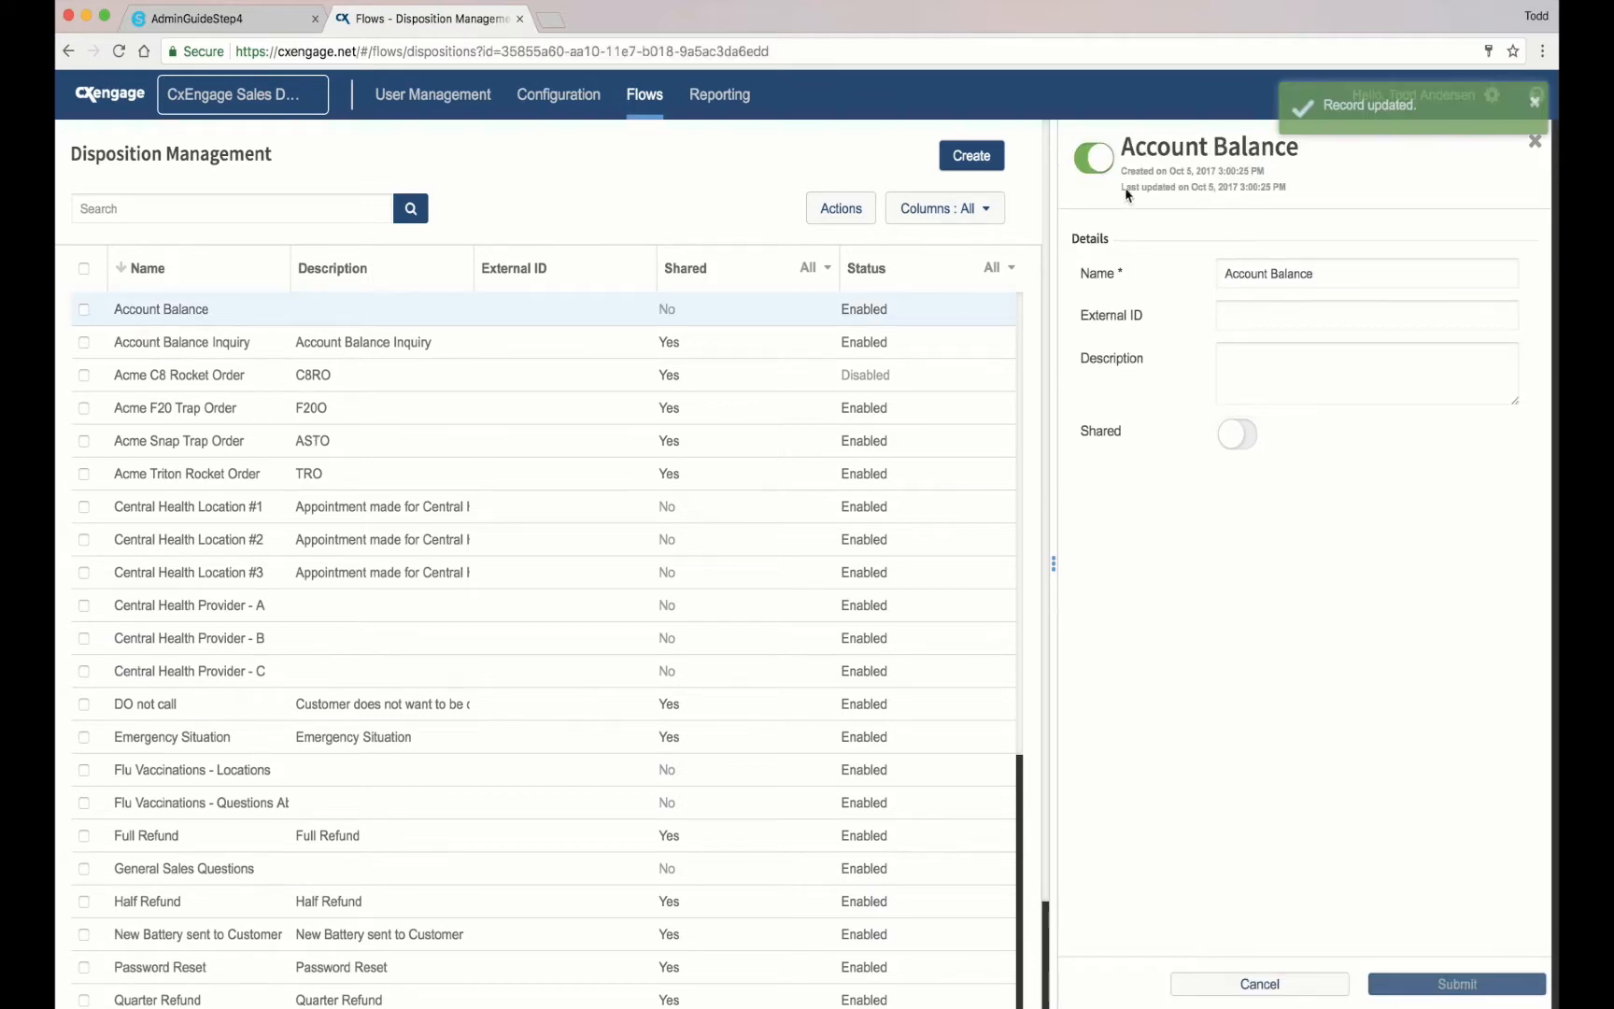
{"action": "left_click", "coordinate": [994, 159]}
{"action": "left_click", "coordinate": [1268, 243]}
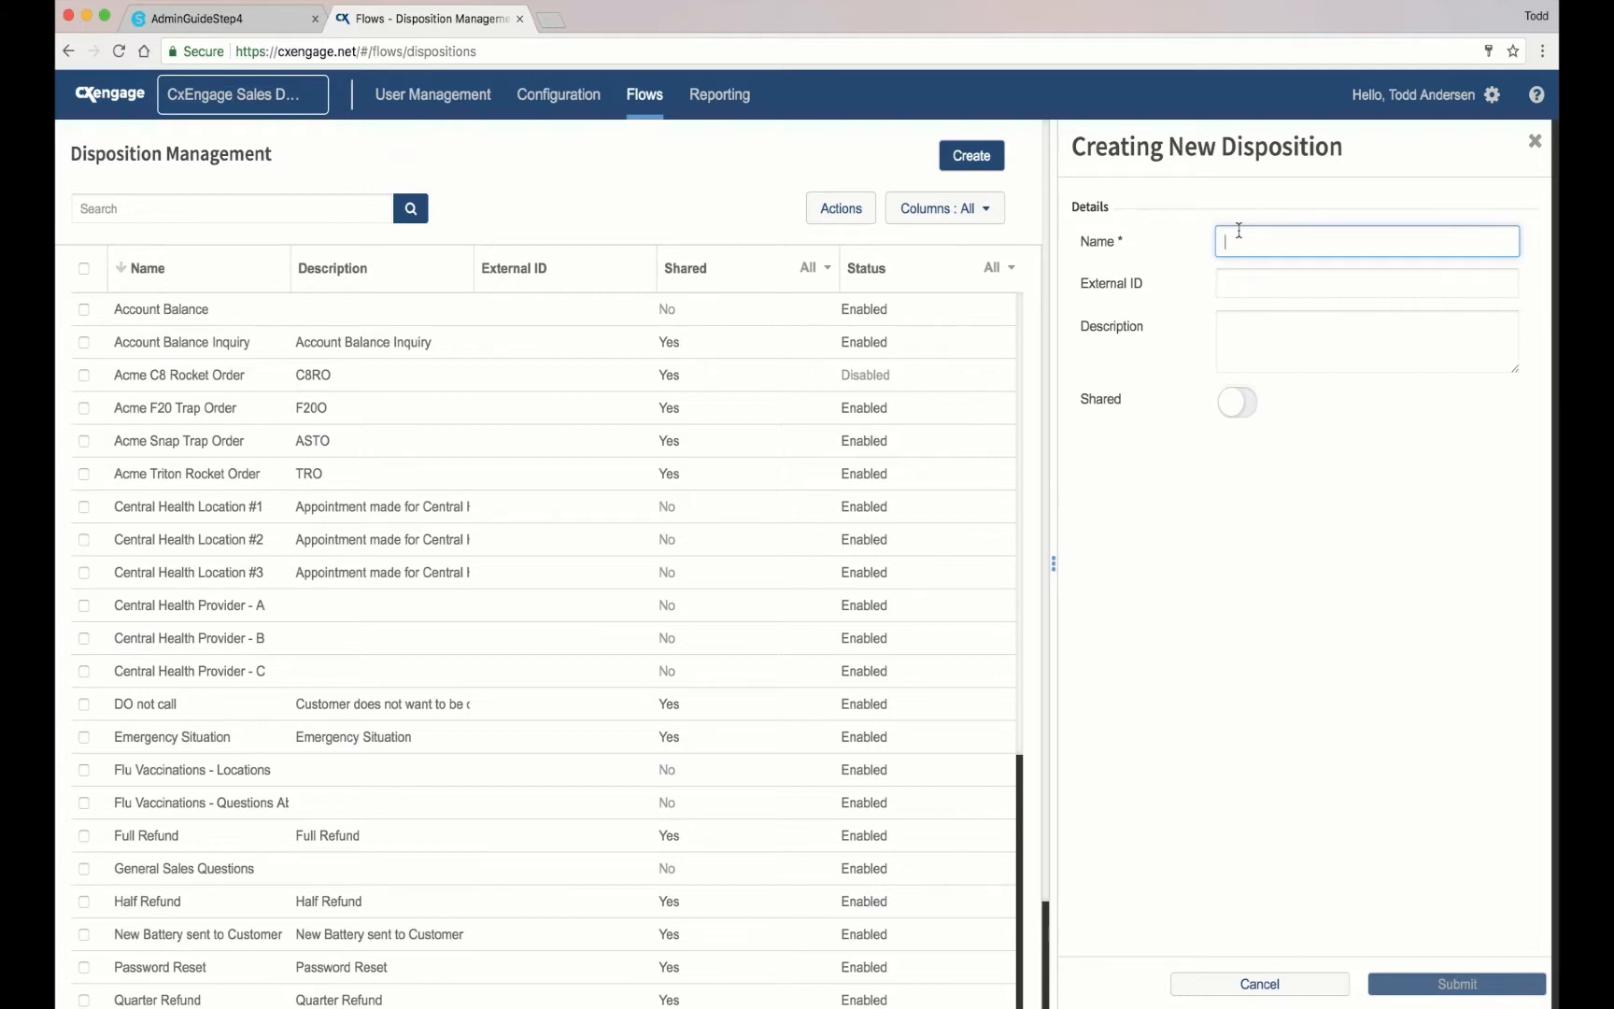
Step: Save a new disposition named 'Password Reset 1'
{"action": "type", "text": "Password "}
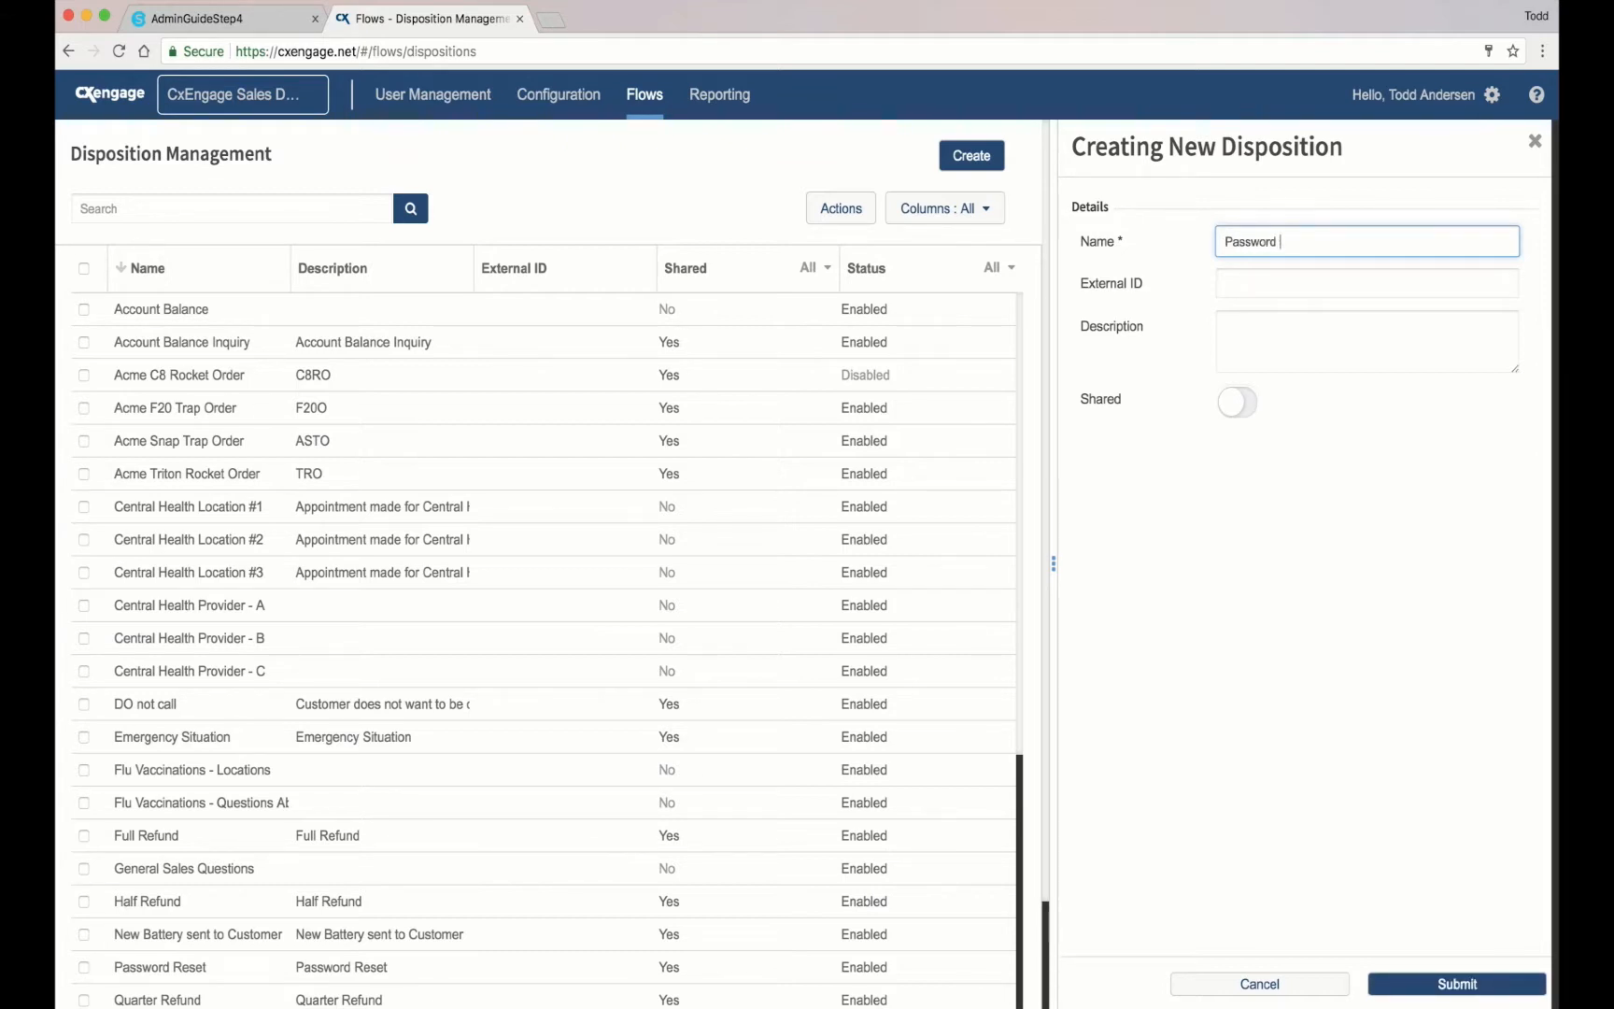
{"action": "type", "text": "Reset 1"}
{"action": "left_click", "coordinate": [1449, 988]}
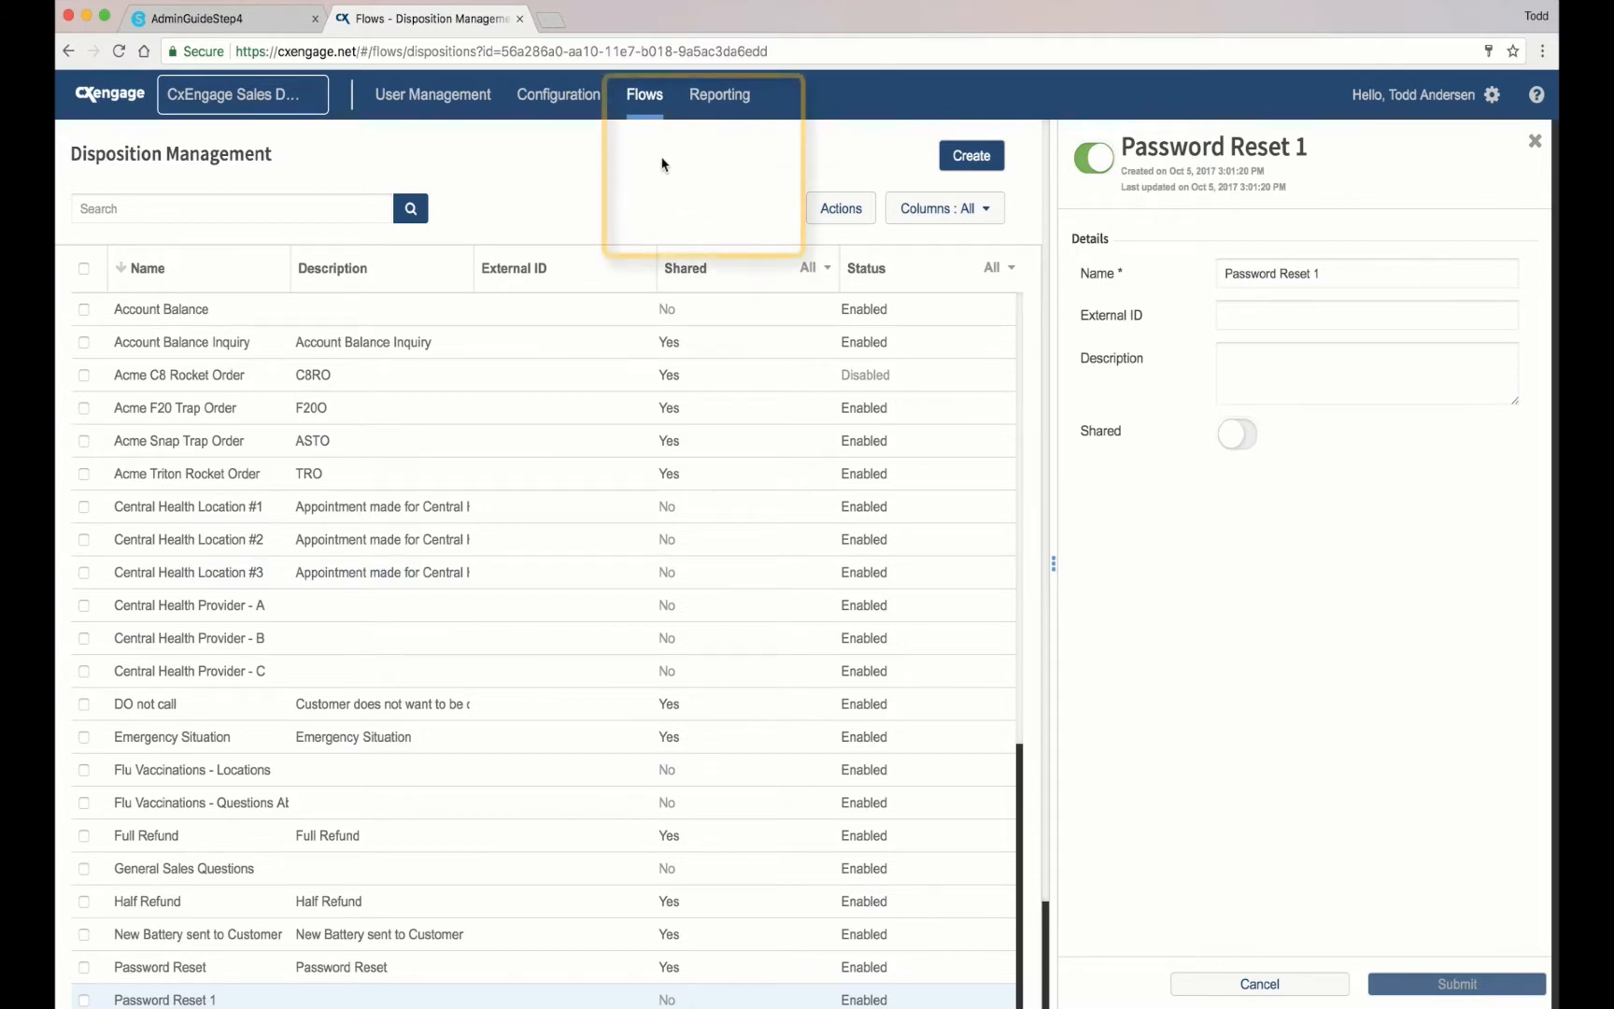
{"action": "mouse_move", "coordinate": [652, 109]}
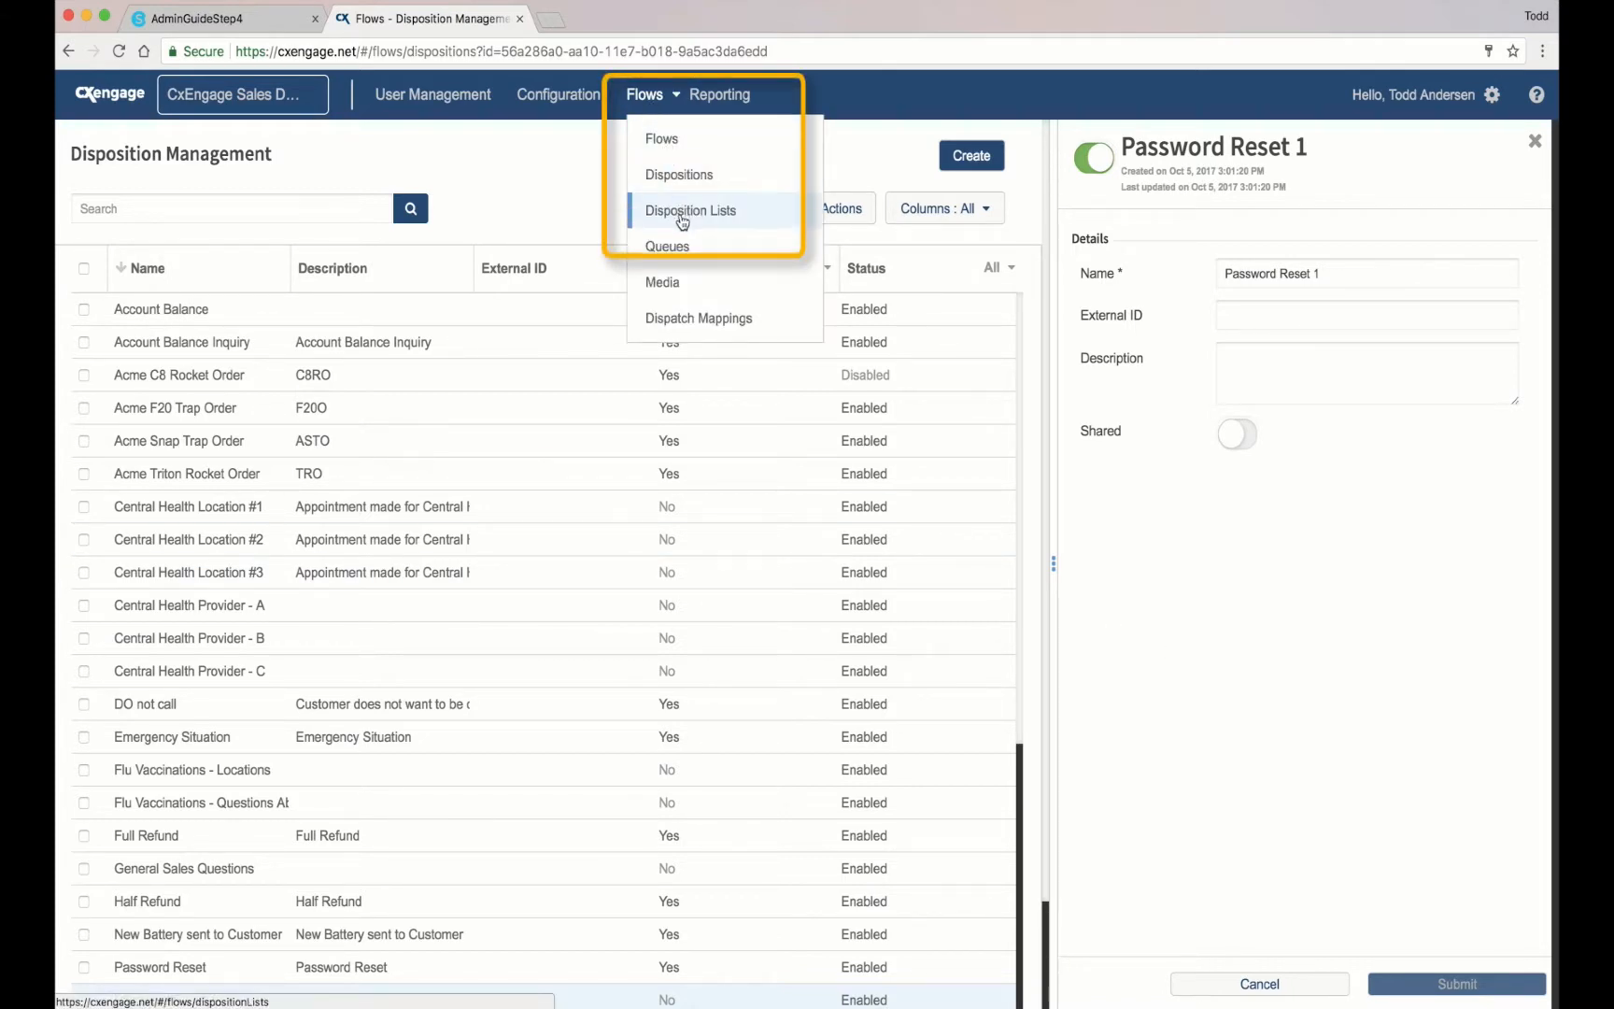
Step: Start a new disposition list named 'Sales Dispositions 1' under Disposition Lists
{"action": "left_click", "coordinate": [758, 220]}
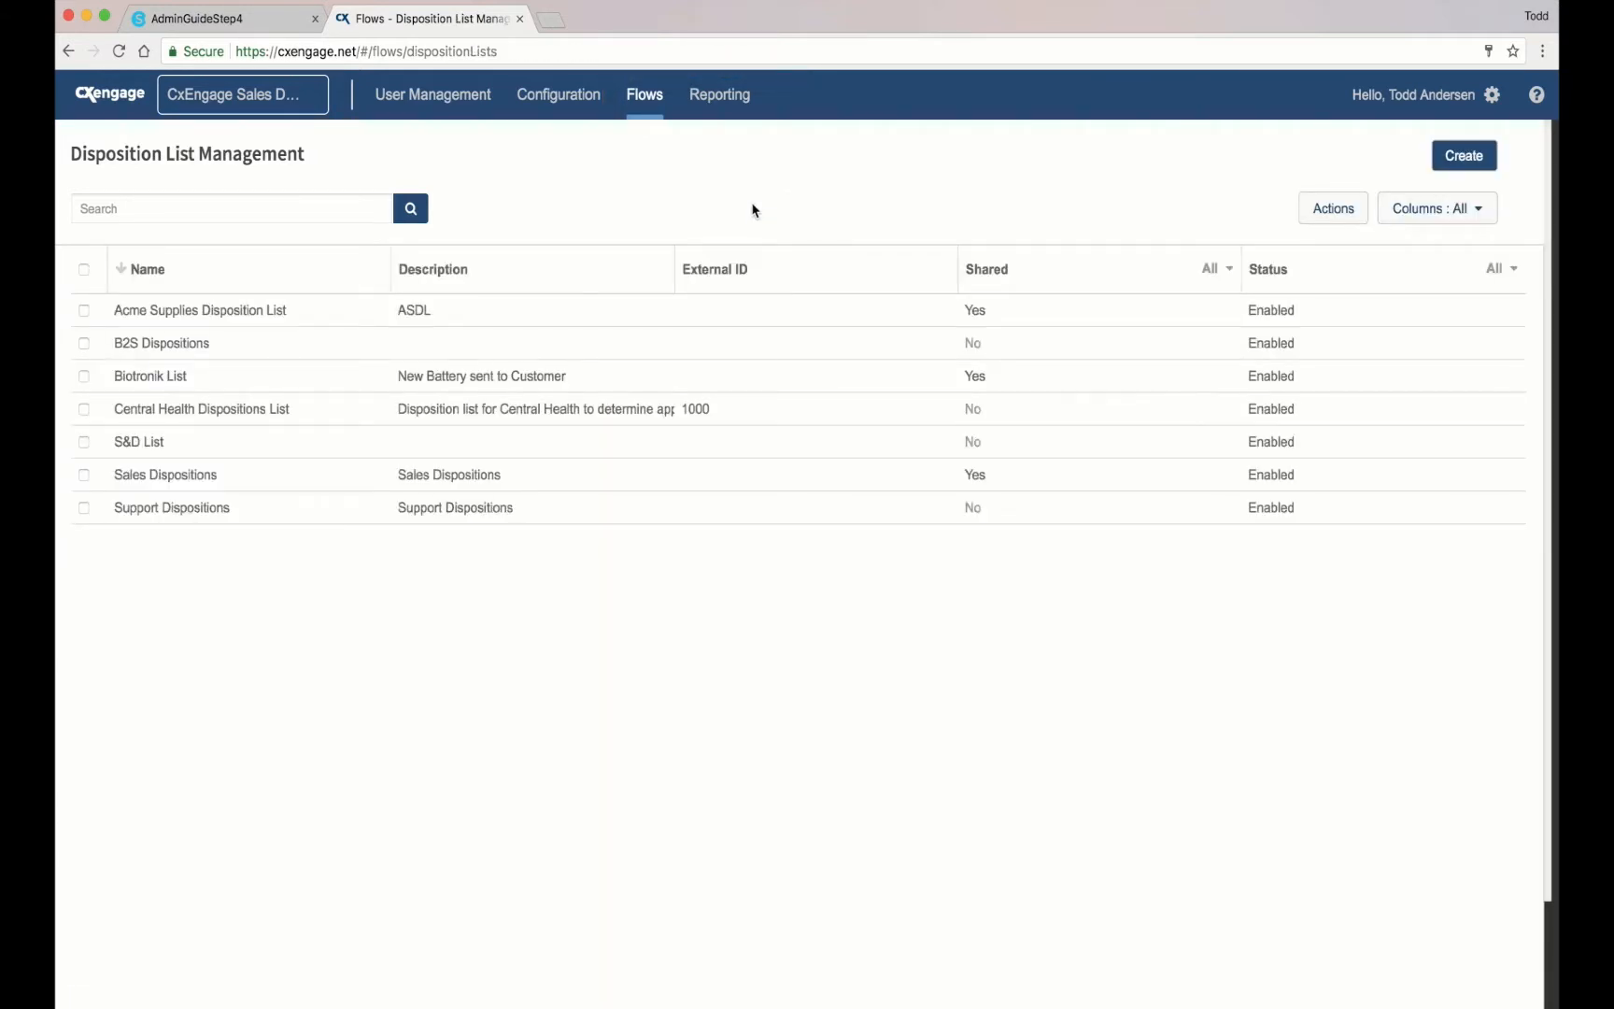
{"action": "left_click", "coordinate": [1455, 159]}
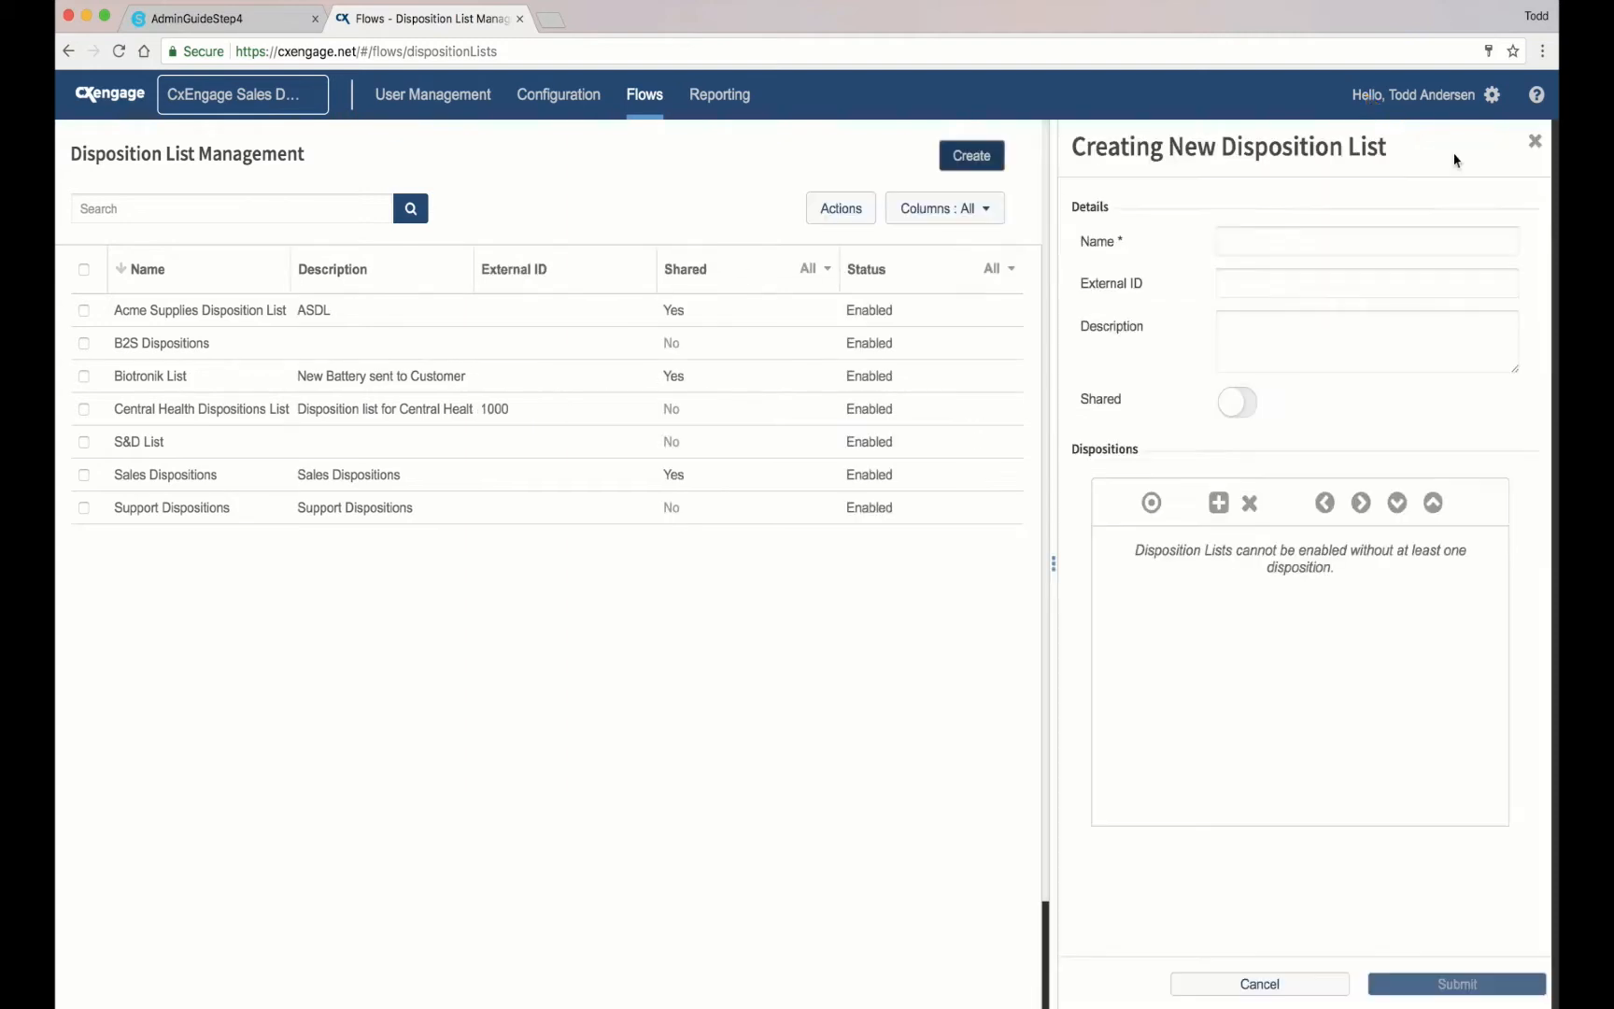
{"action": "left_click", "coordinate": [1252, 238]}
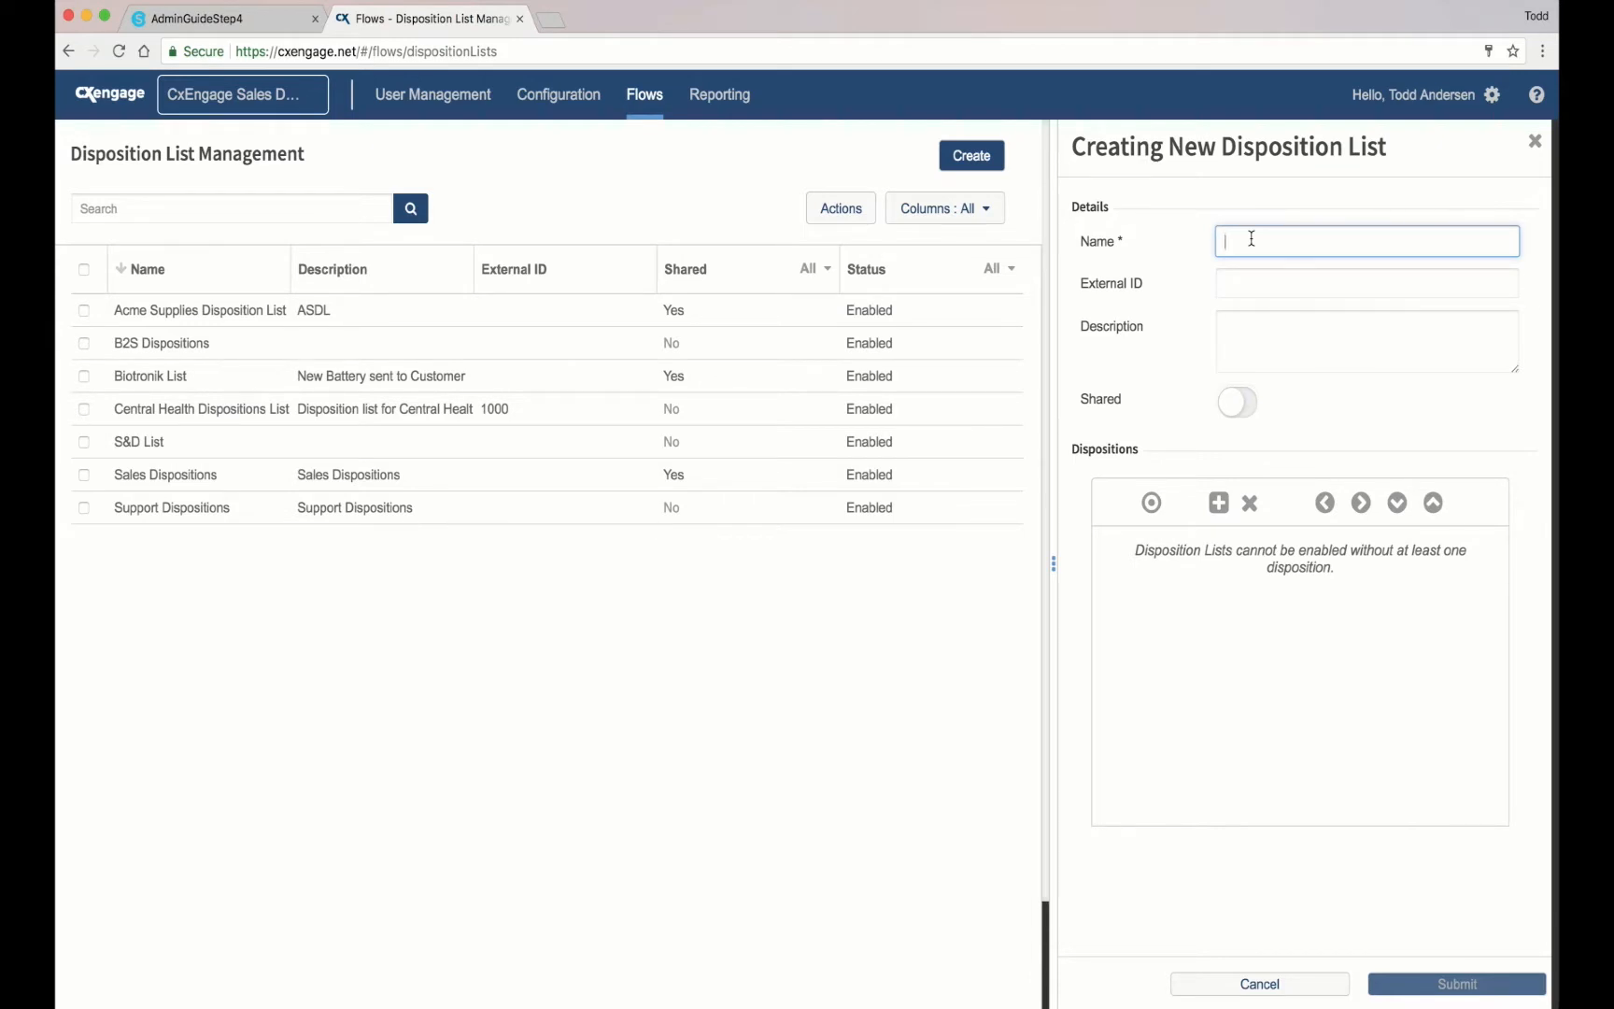
{"action": "type", "text": "Sales Dispositions 1"}
{"action": "left_click", "coordinate": [1233, 273]}
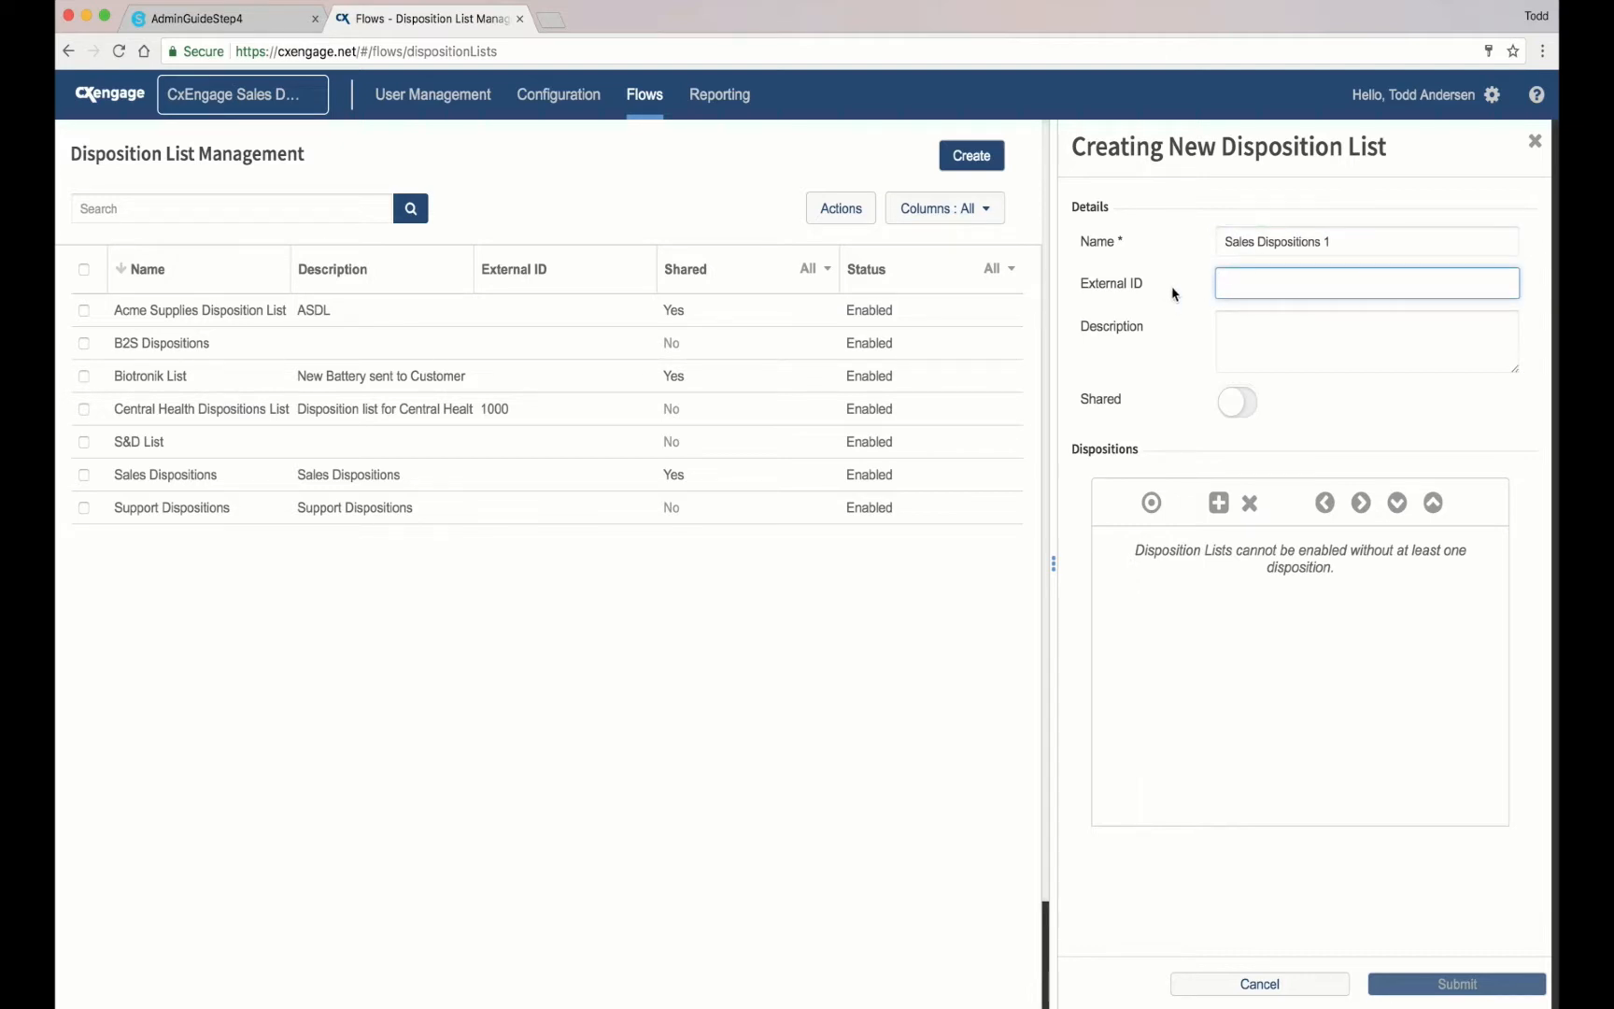
{"action": "left_click", "coordinate": [1256, 330]}
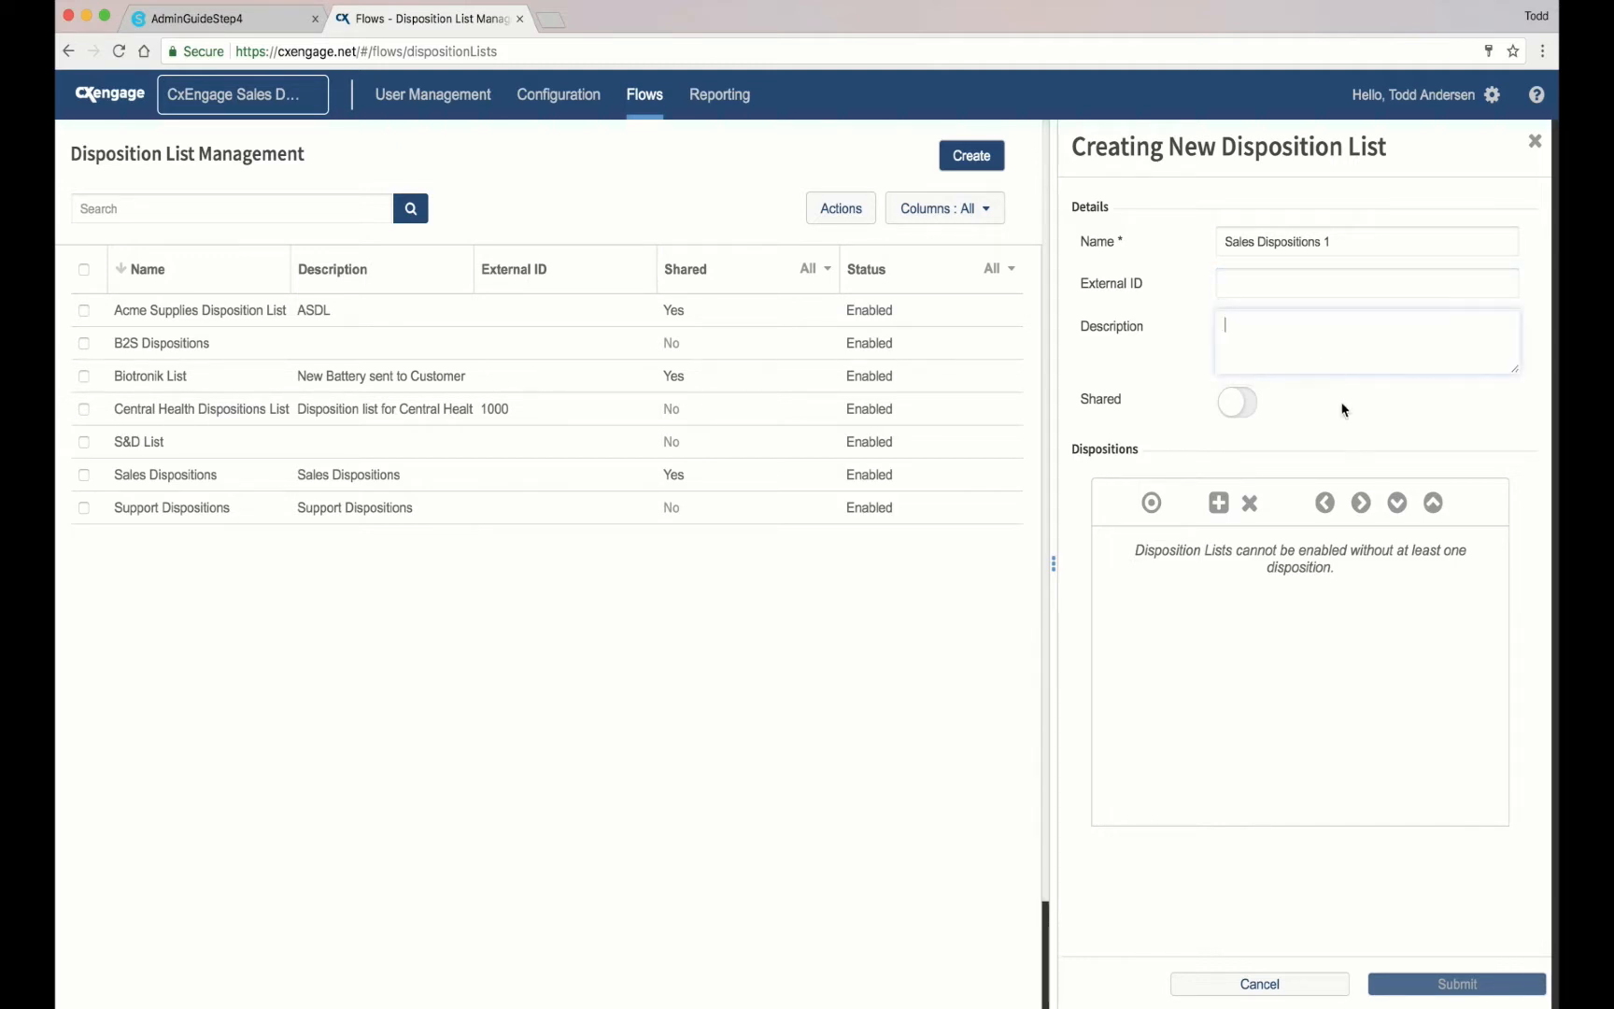
{"action": "left_click", "coordinate": [1230, 409]}
Step: Keep the list unshared and add a category header named 'Sales'
{"action": "left_click", "coordinate": [1231, 409]}
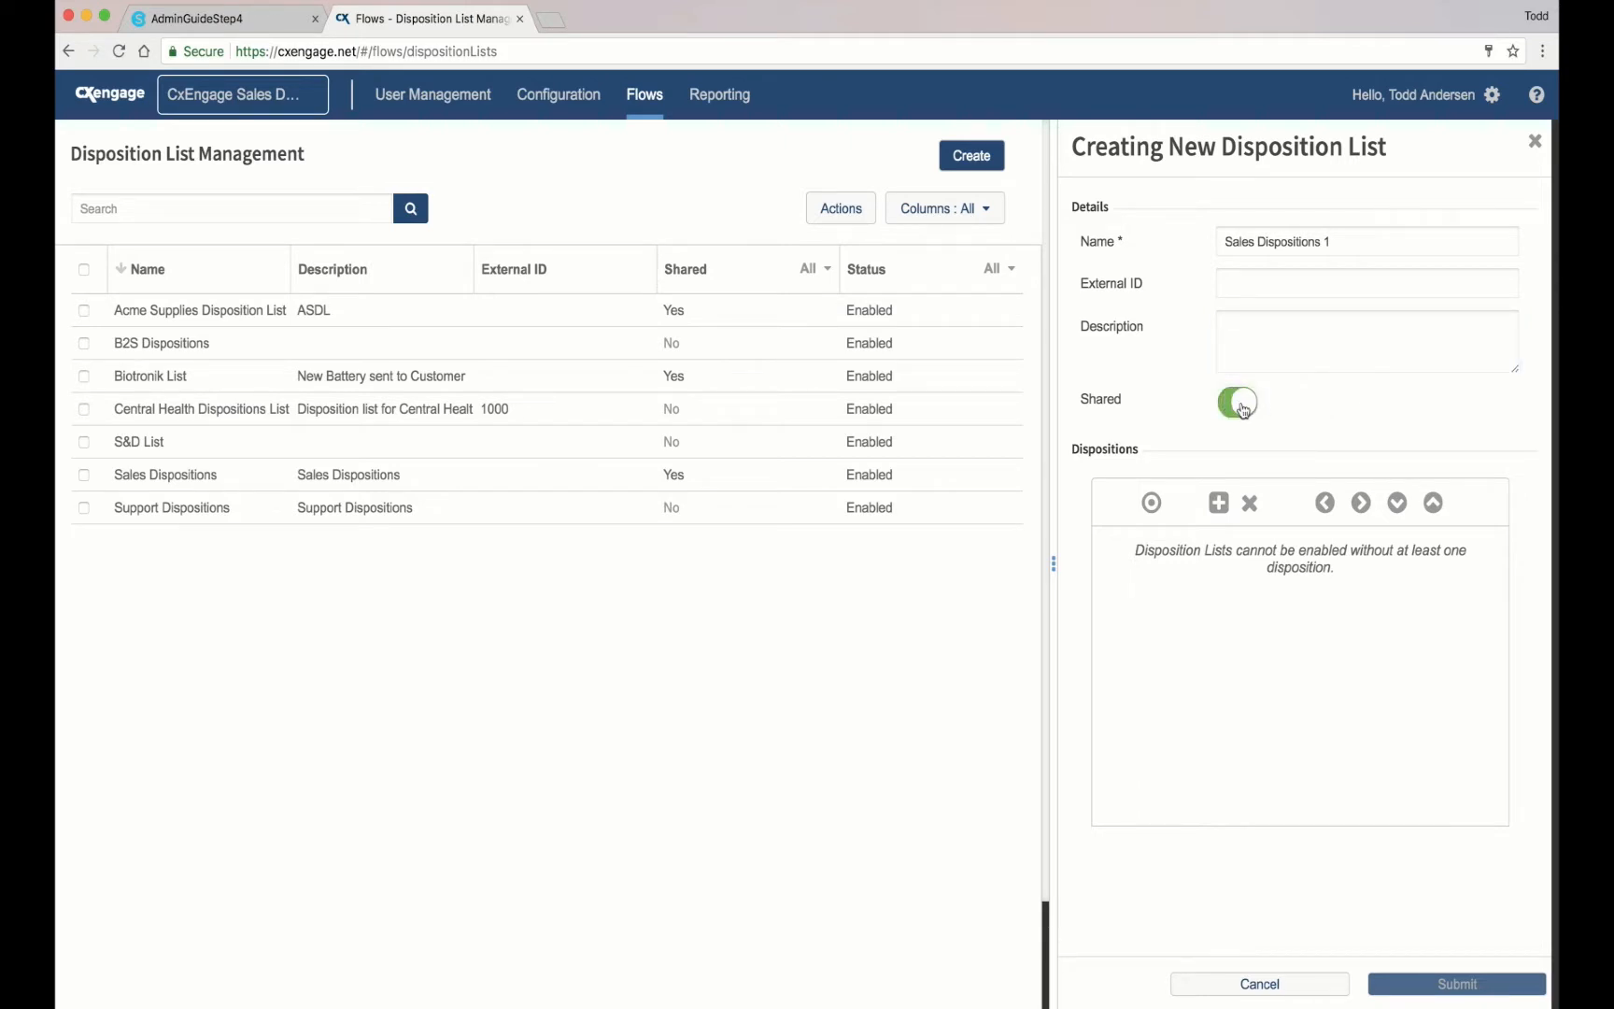
{"action": "left_click", "coordinate": [1240, 411]}
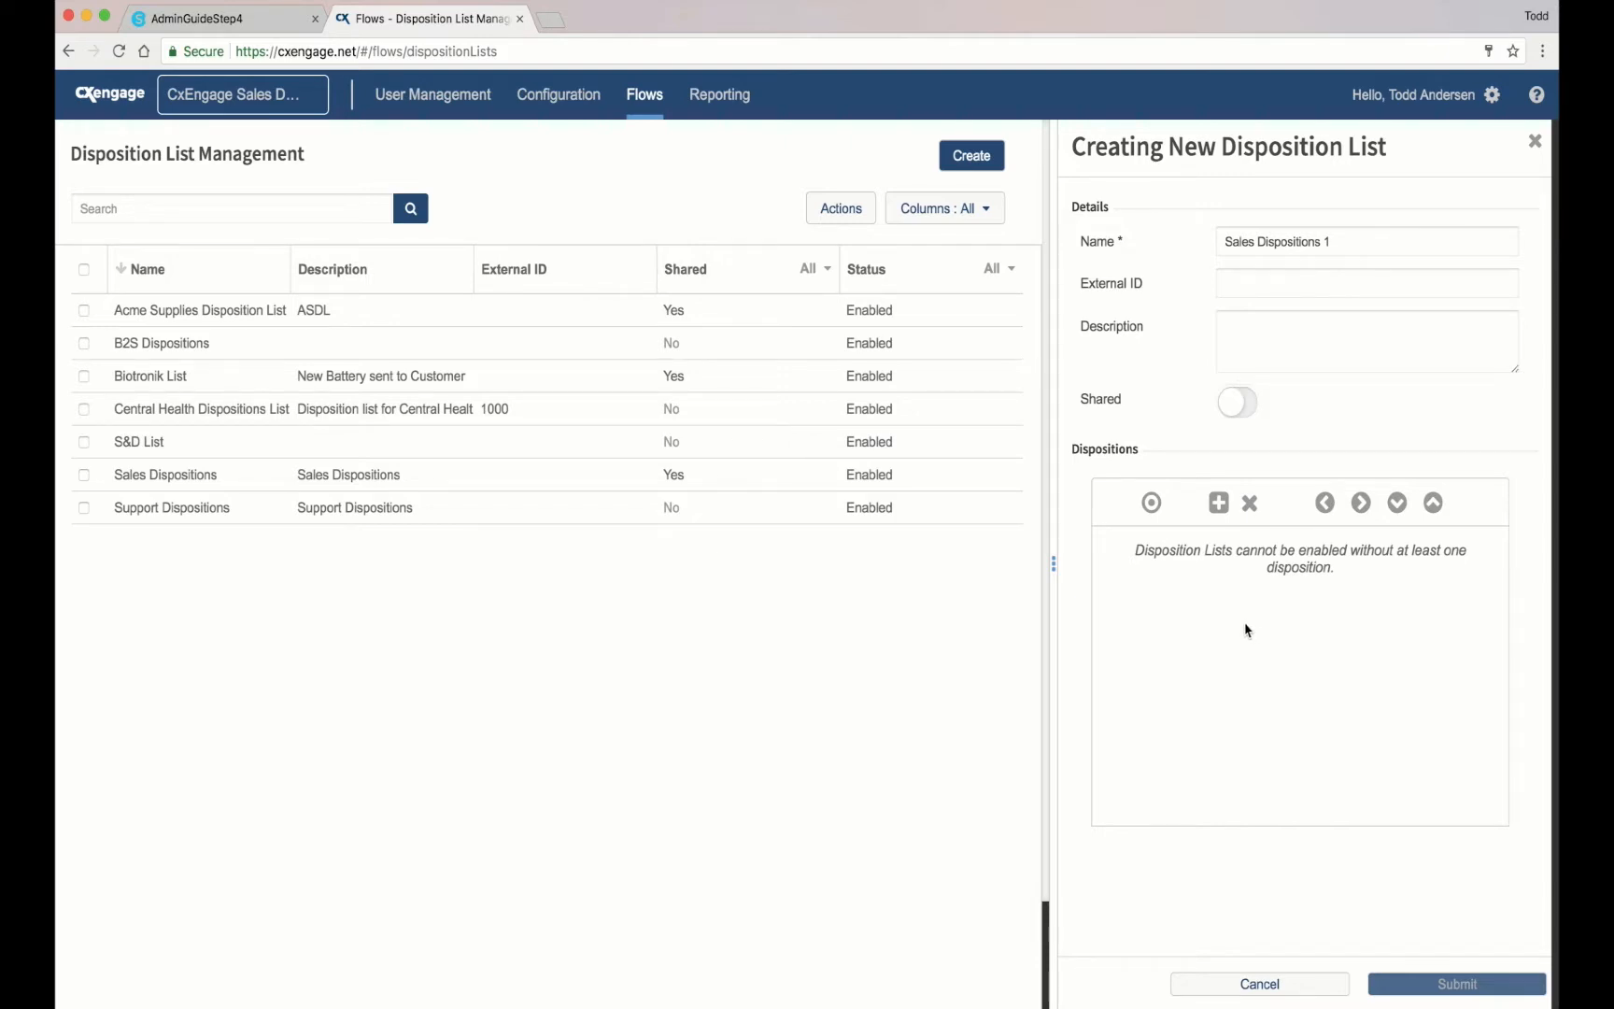
{"action": "left_click", "coordinate": [1152, 504]}
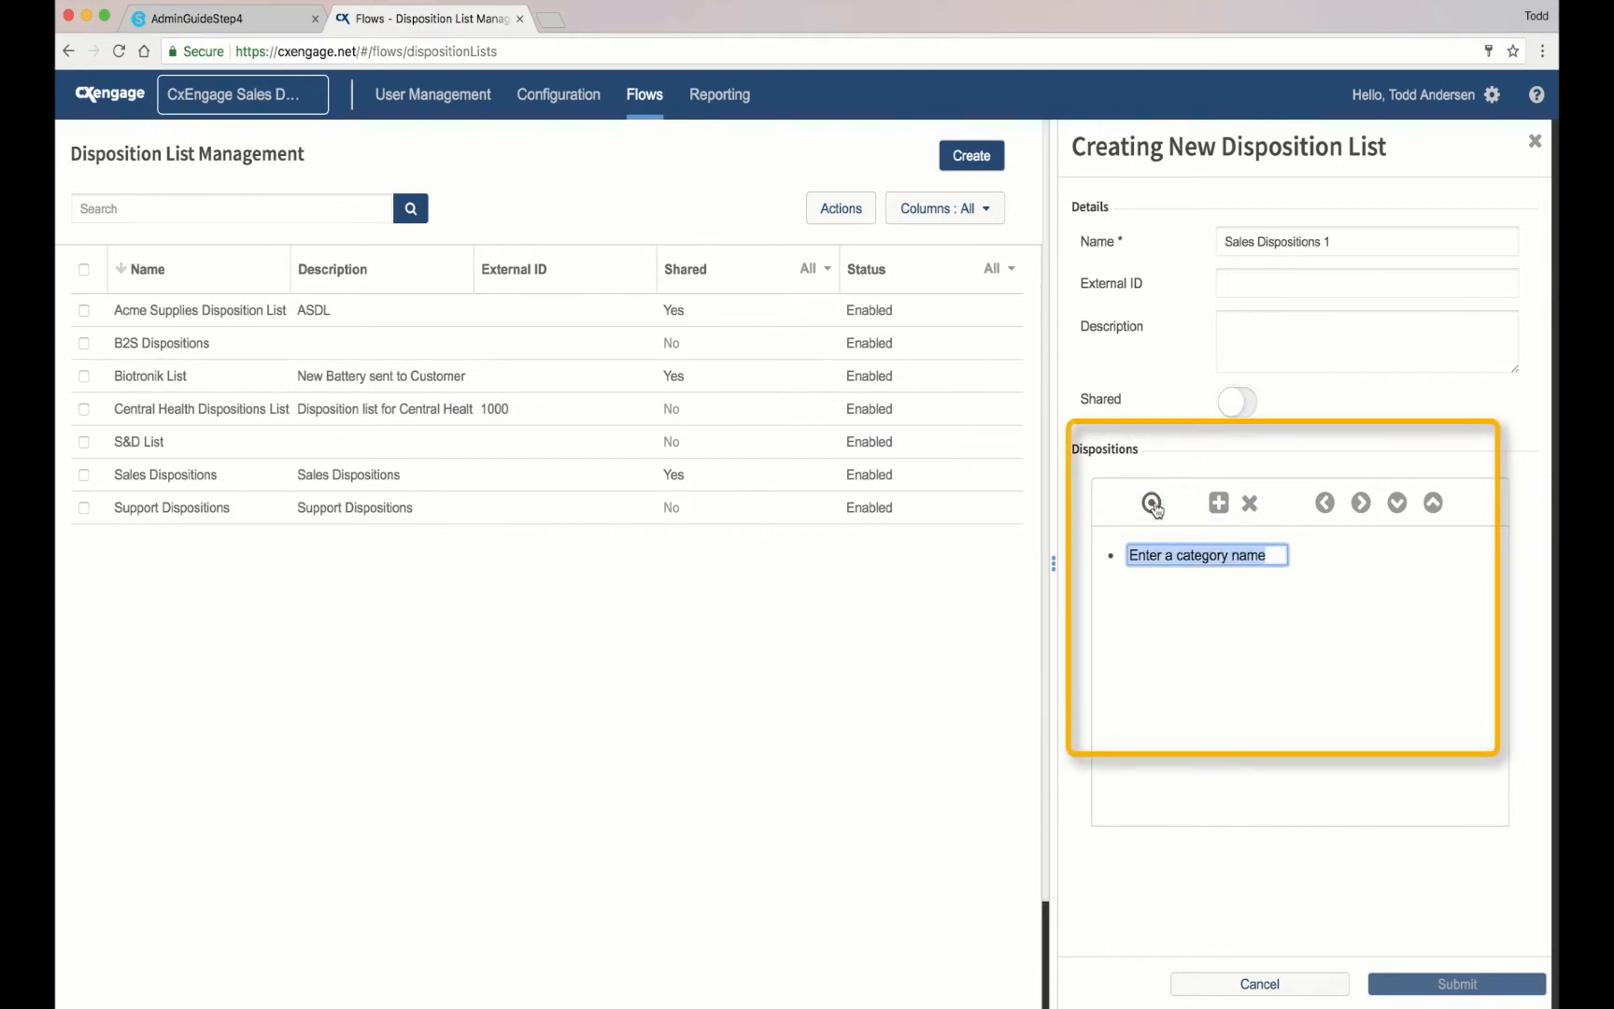
{"action": "type", "text": "Sales"}
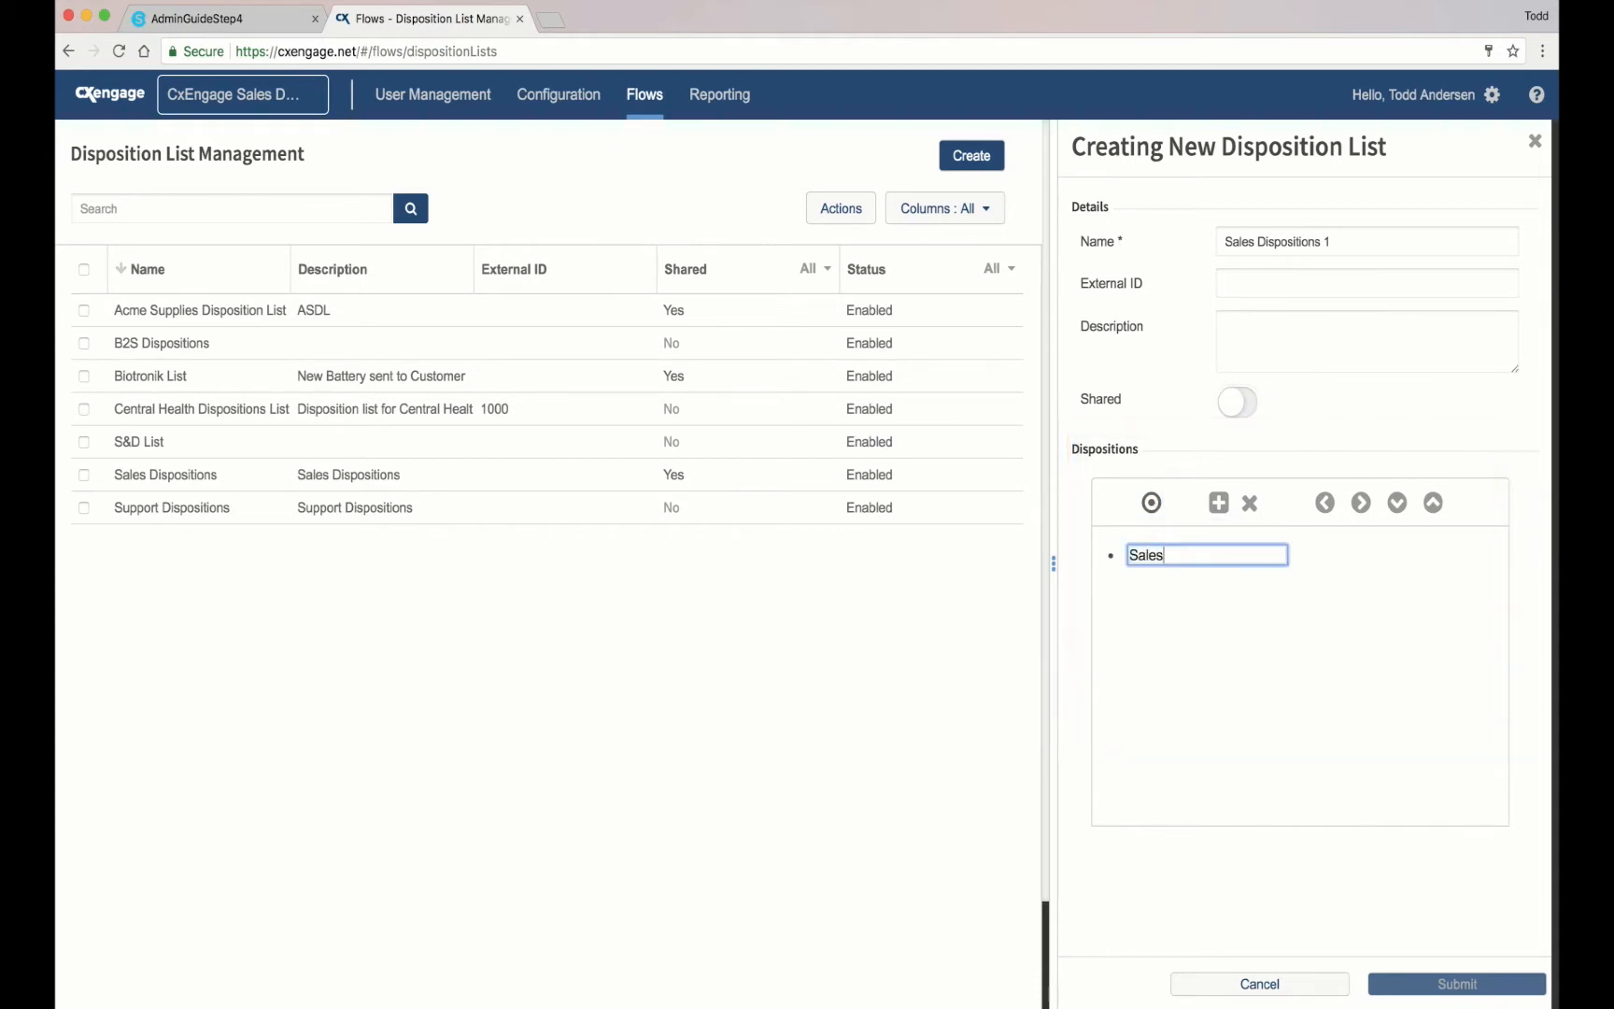
Step: Add 'Sales Made 1' to the list, indented beneath the Sales category
{"action": "left_click", "coordinate": [1219, 504]}
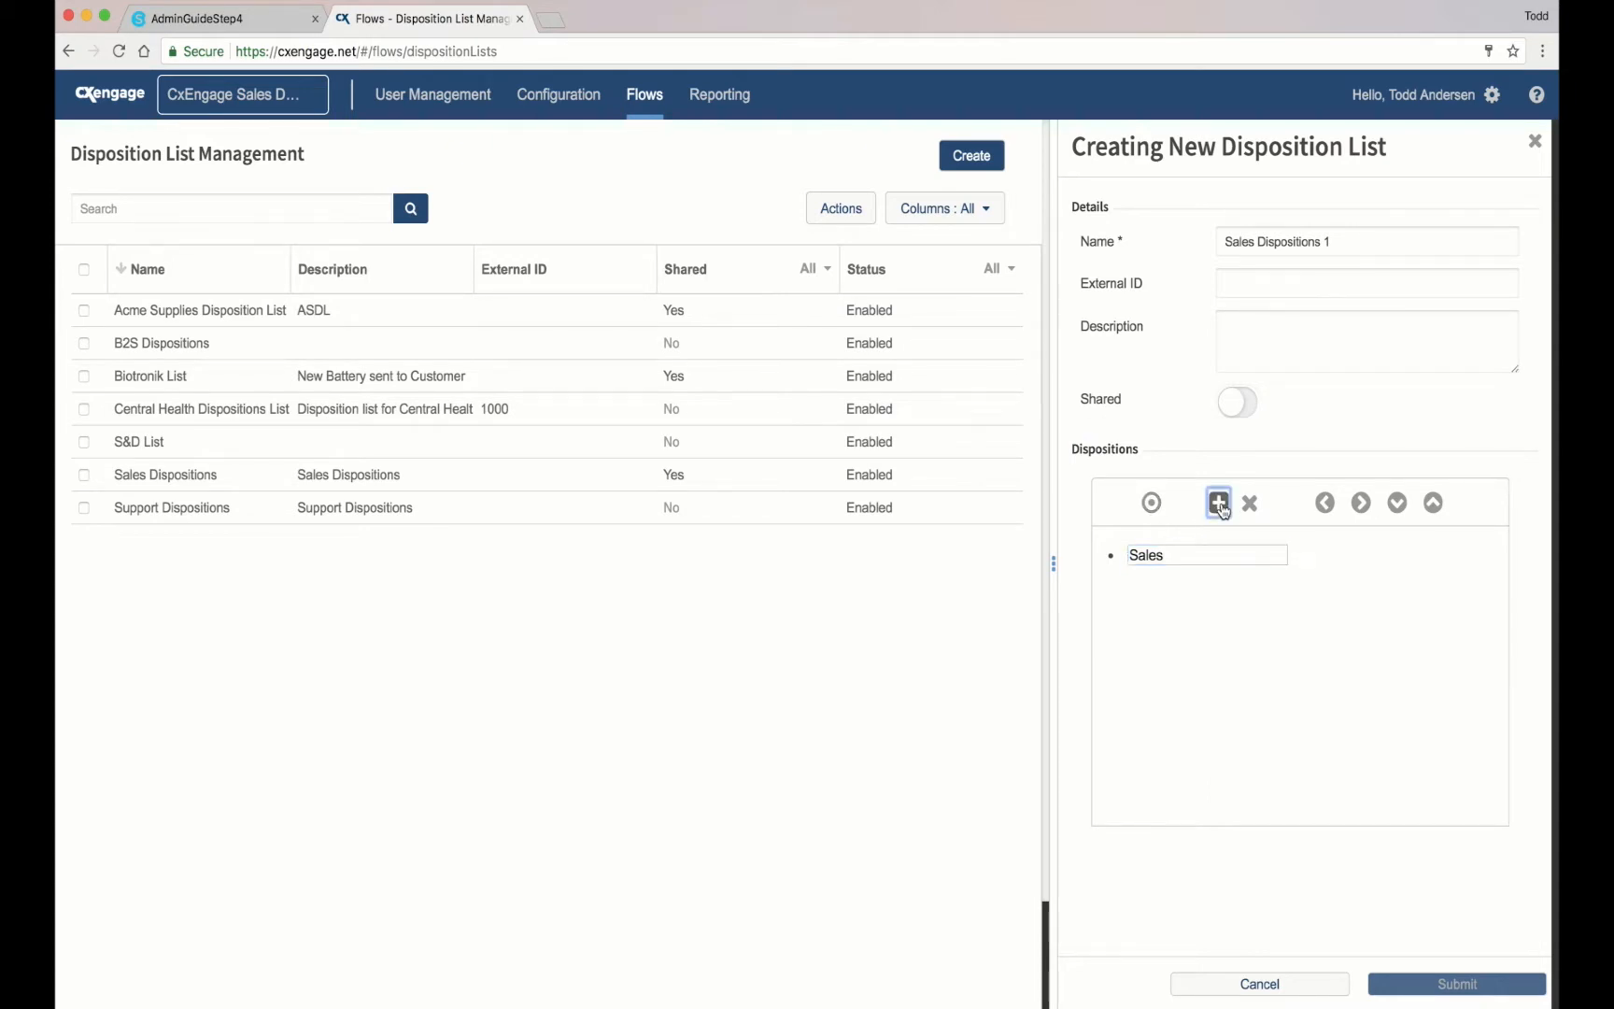
{"action": "left_click", "coordinate": [1199, 584]}
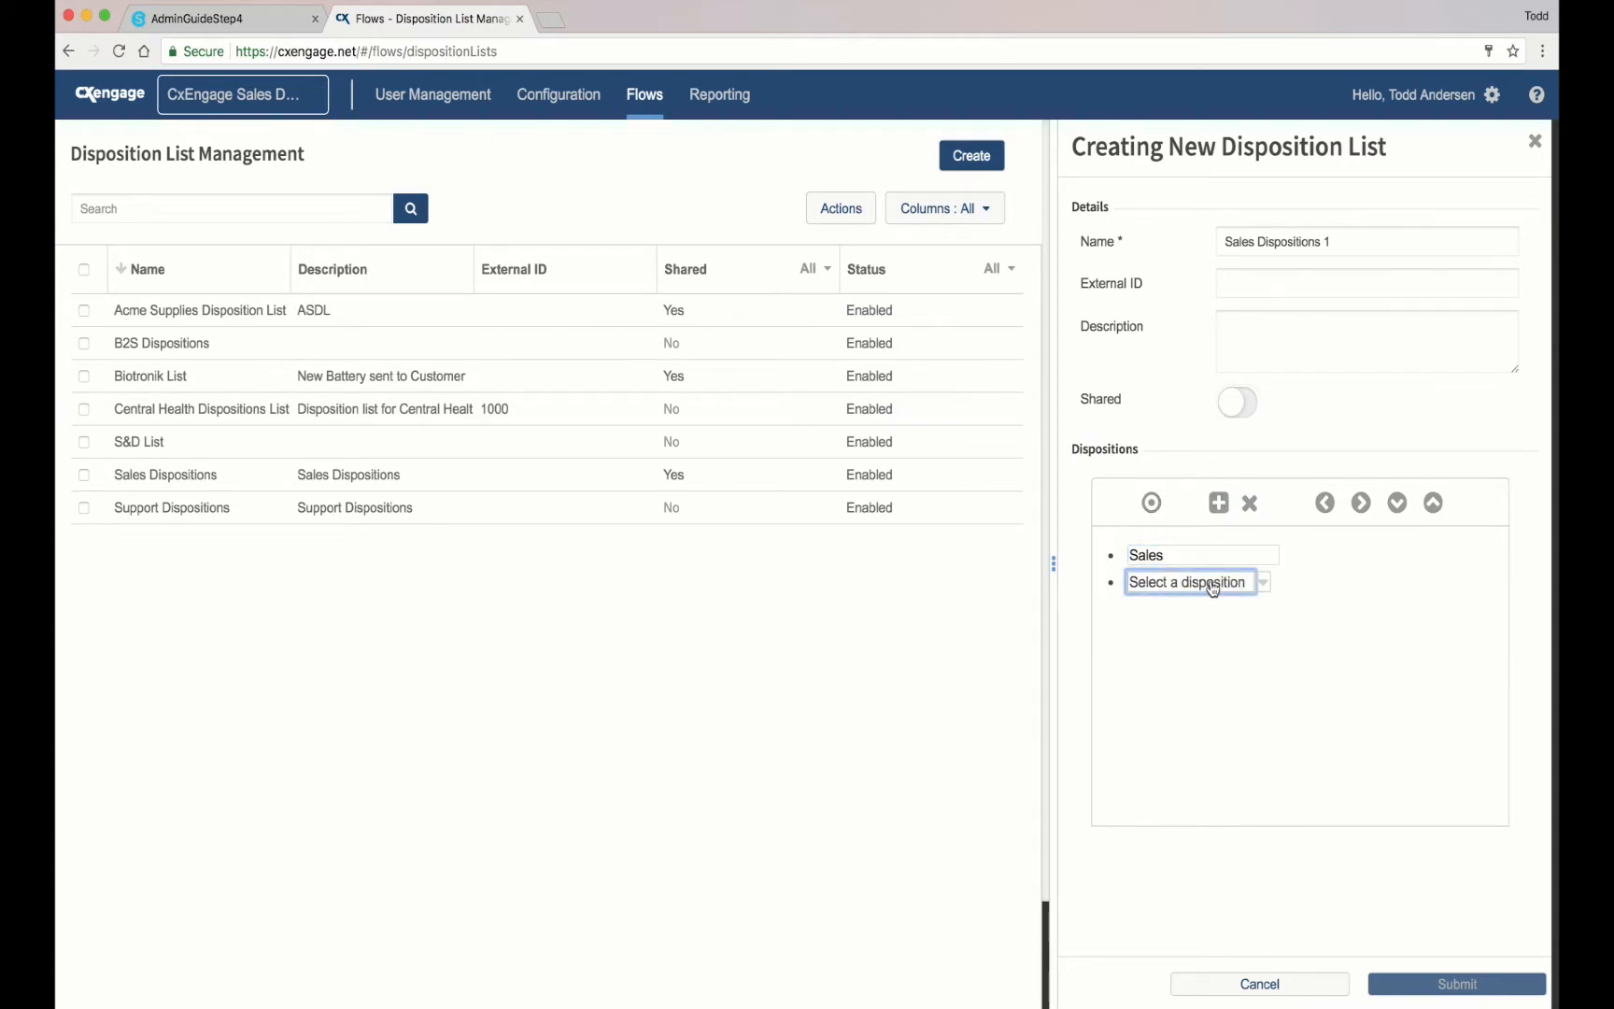
{"action": "left_click", "coordinate": [1262, 582]}
{"action": "scroll", "coordinate": [1272, 717], "scroll_direction": "down", "scroll_amount": 1}
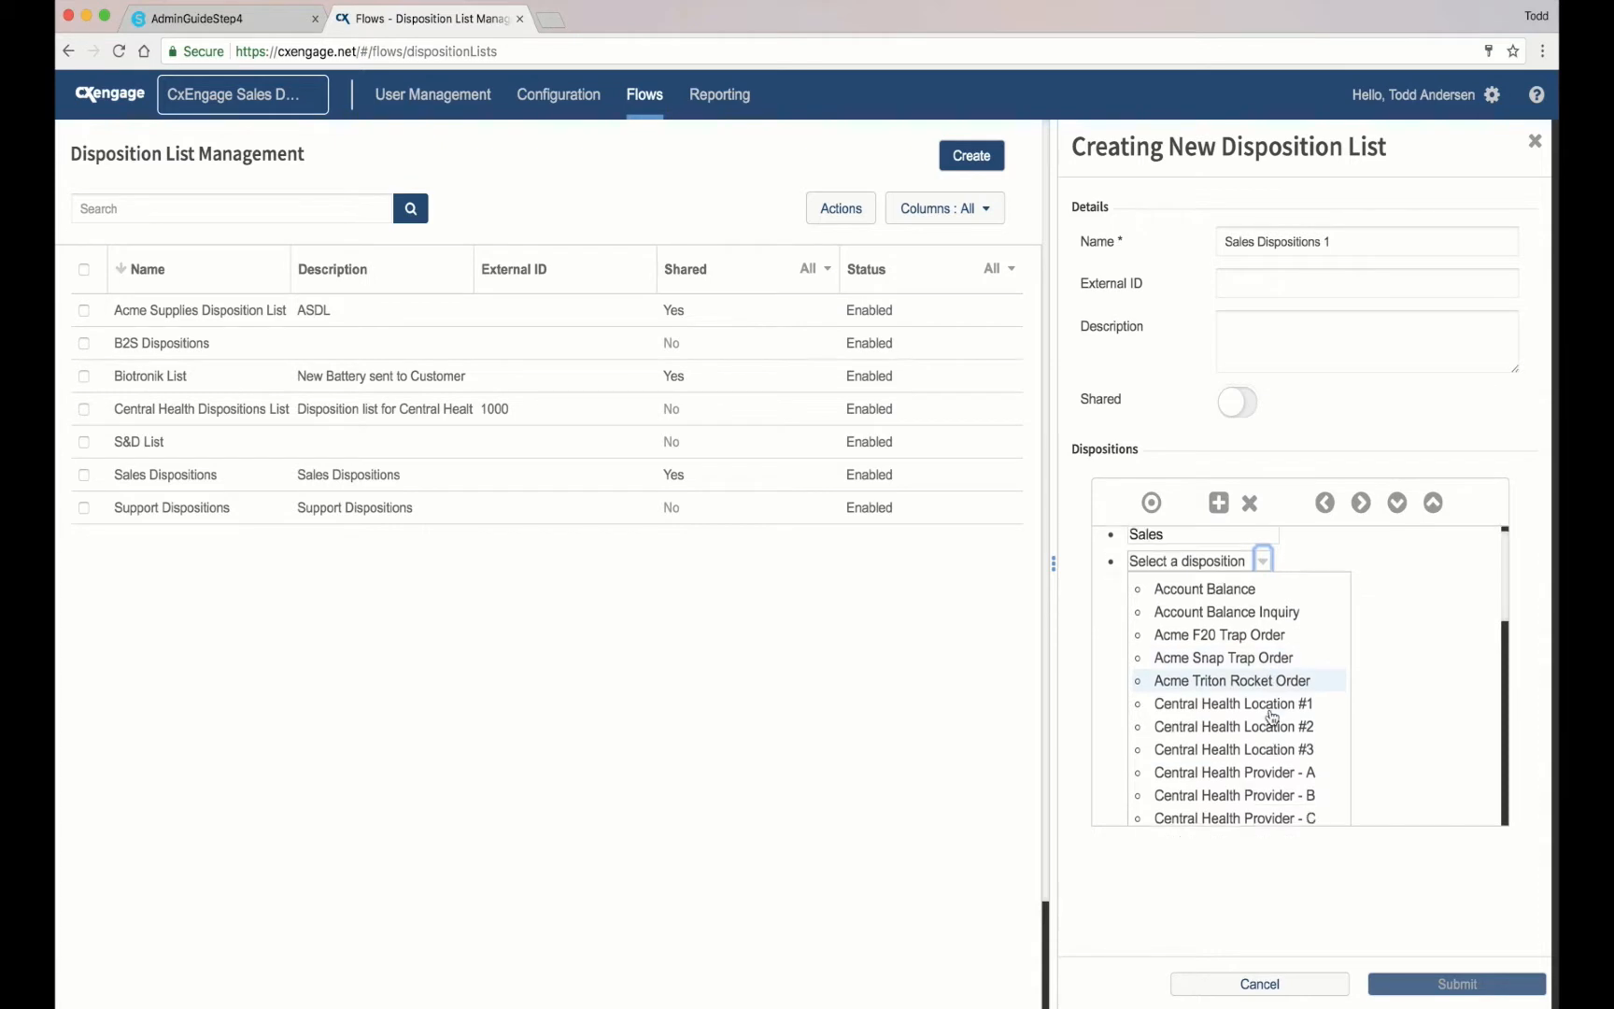
{"action": "scroll", "coordinate": [1272, 717], "scroll_direction": "down", "scroll_amount": 1}
{"action": "scroll", "coordinate": [1270, 717], "scroll_direction": "down", "scroll_amount": 5}
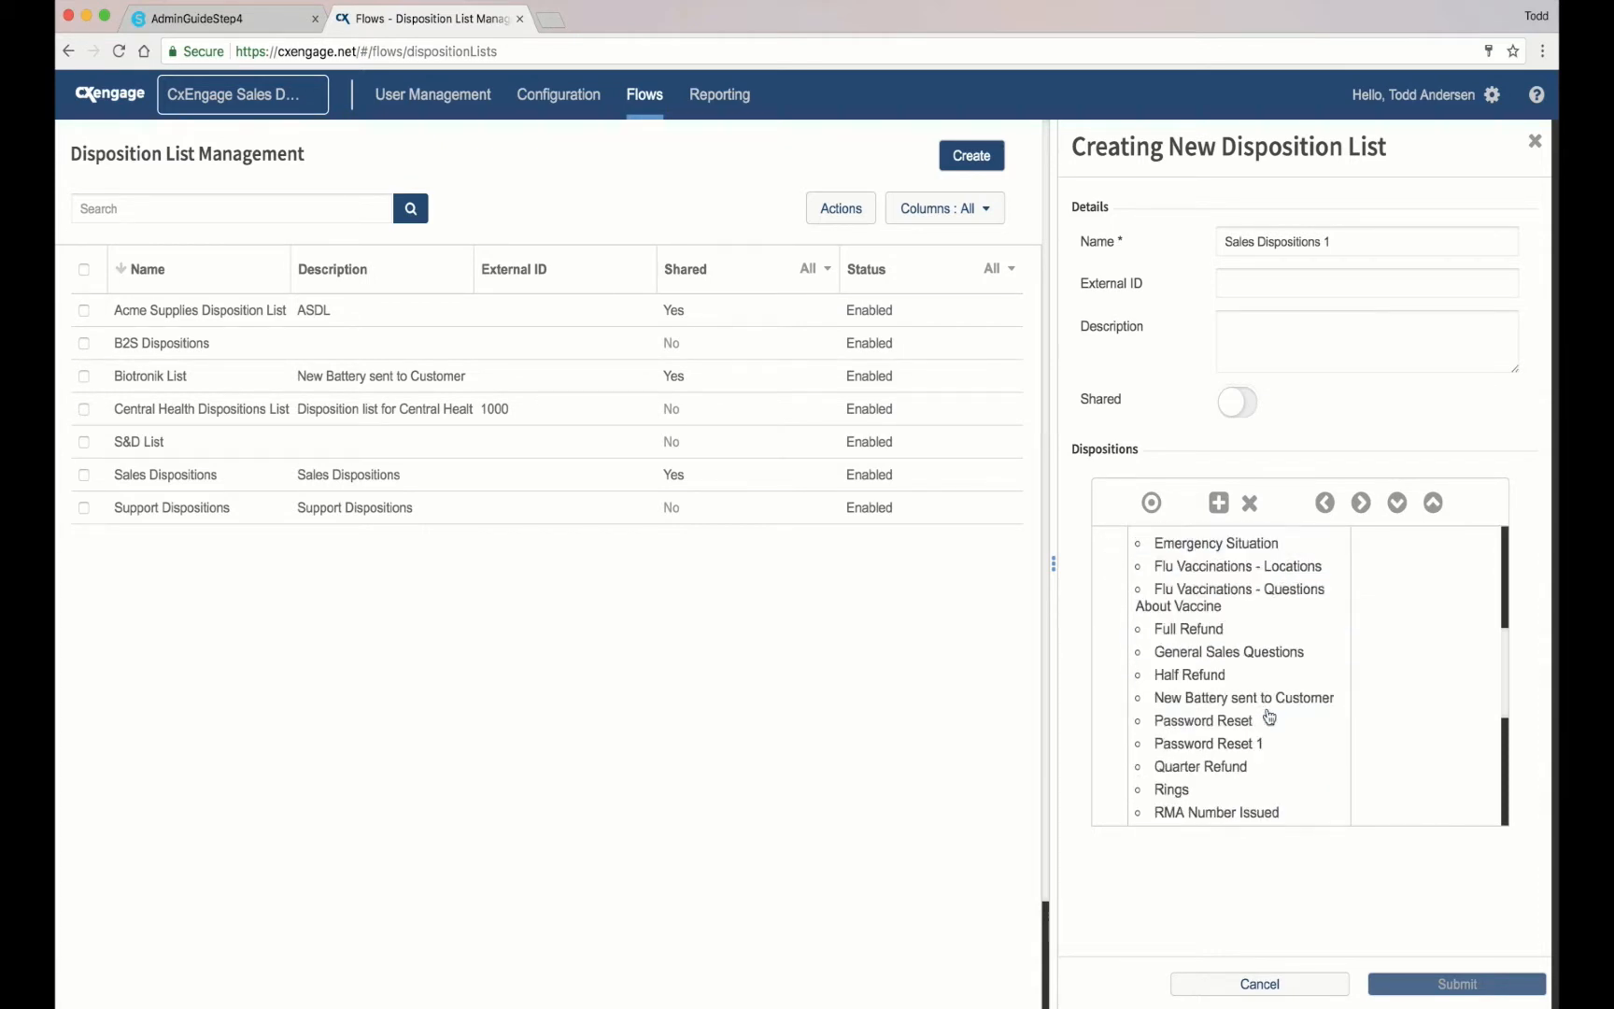
{"action": "scroll", "coordinate": [1268, 719], "scroll_direction": "down", "scroll_amount": 3}
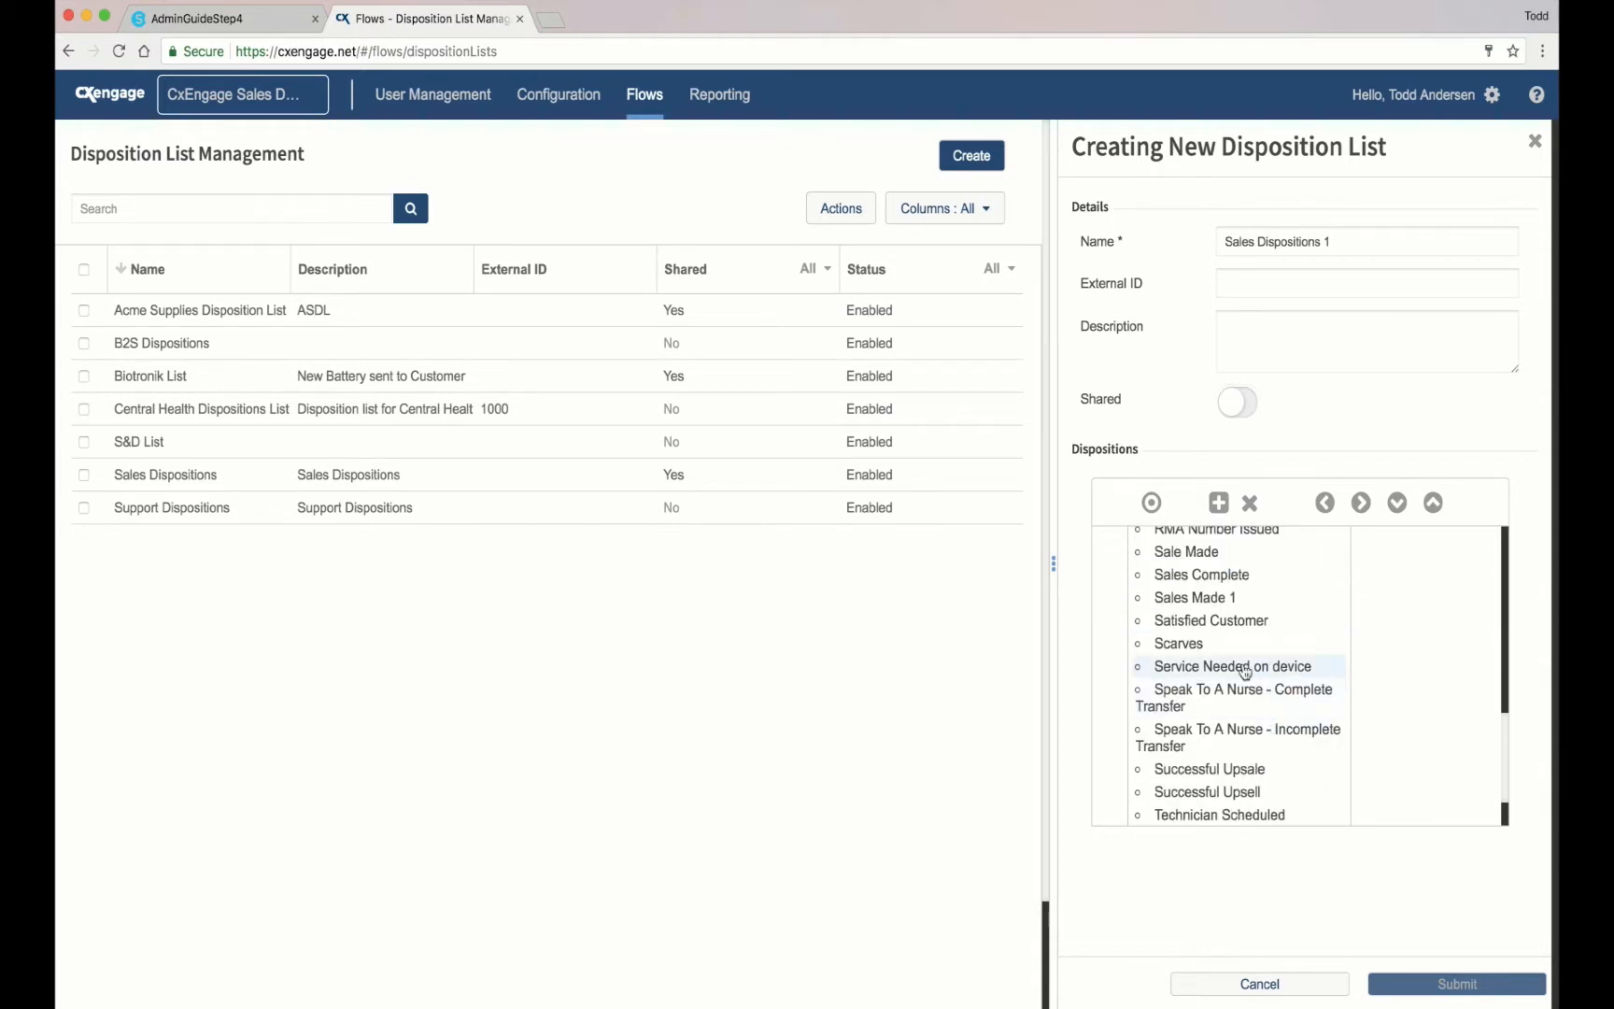
{"action": "left_click", "coordinate": [1196, 599]}
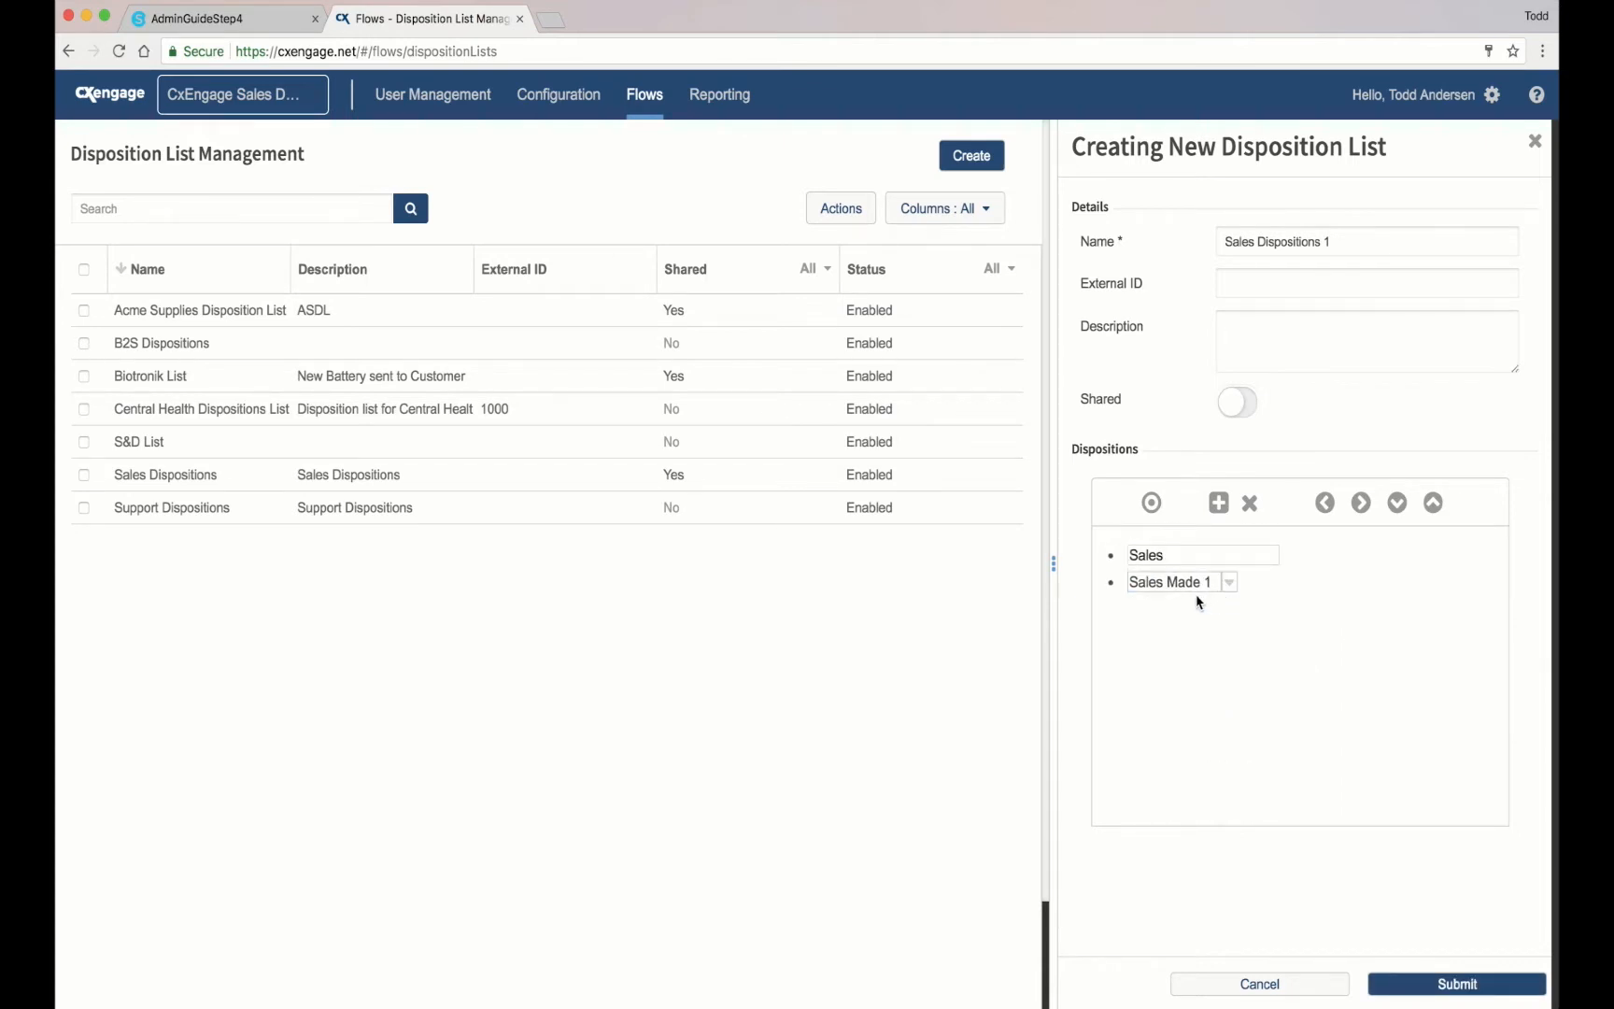
{"action": "left_click", "coordinate": [1361, 505]}
Step: Add 'General Sales Questions' and 'Successful Upsell', each indented beneath Sales
{"action": "left_click", "coordinate": [1220, 502]}
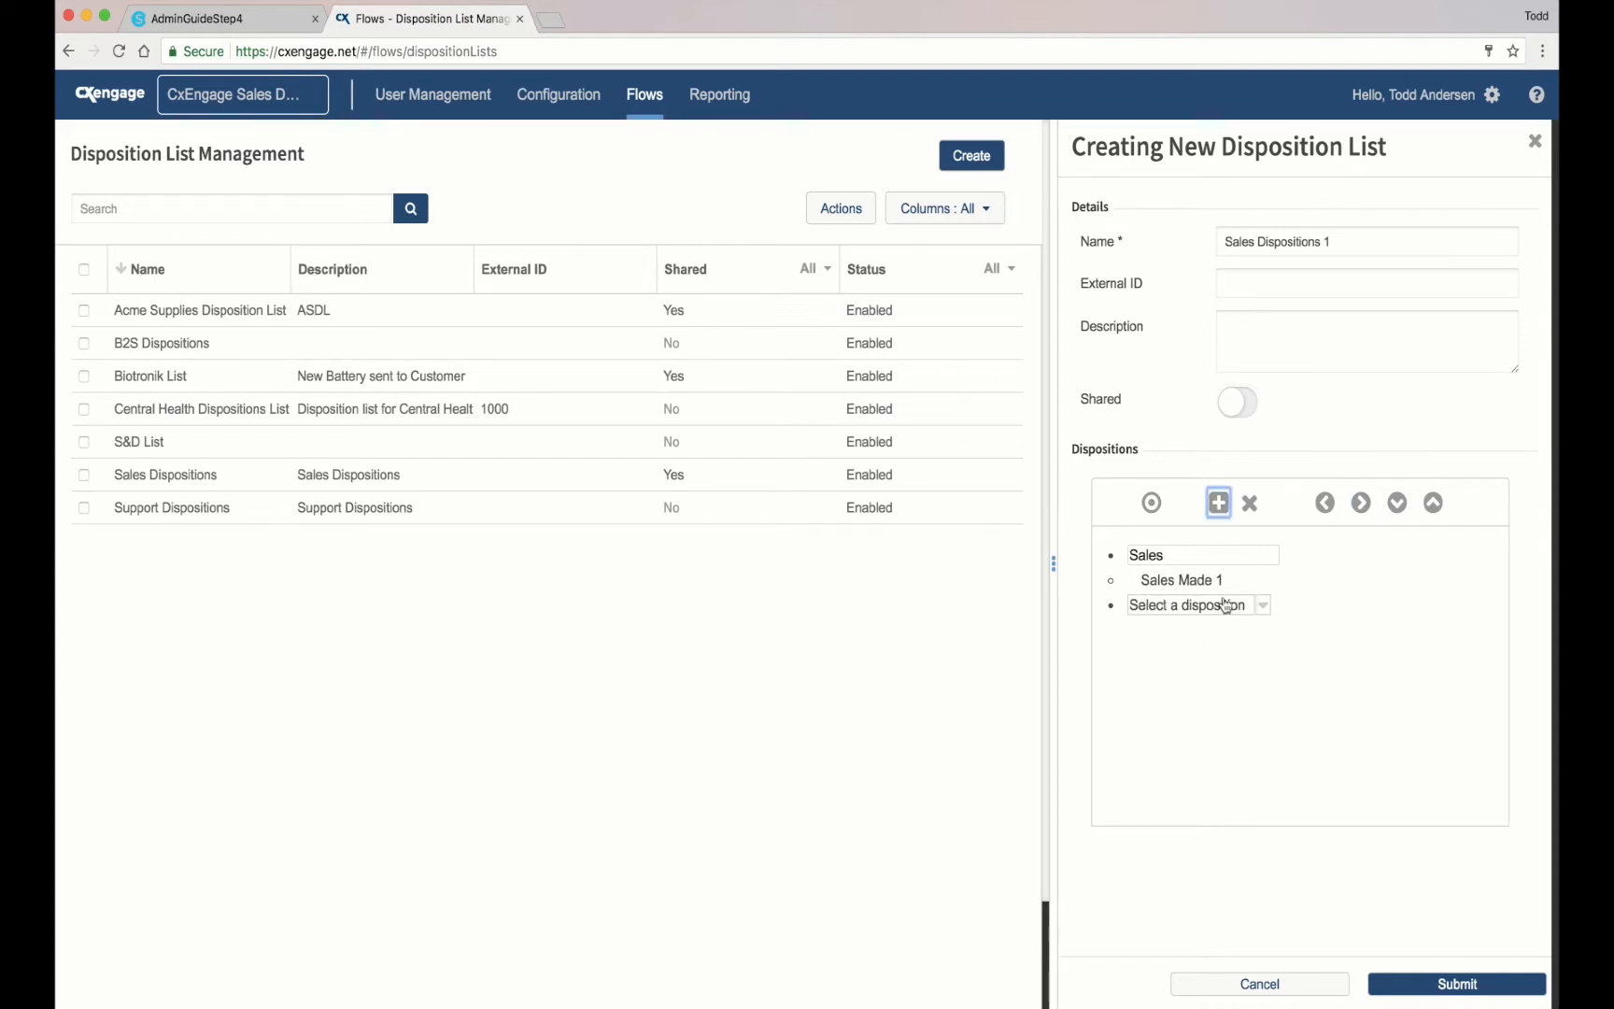
{"action": "left_click", "coordinate": [1263, 604]}
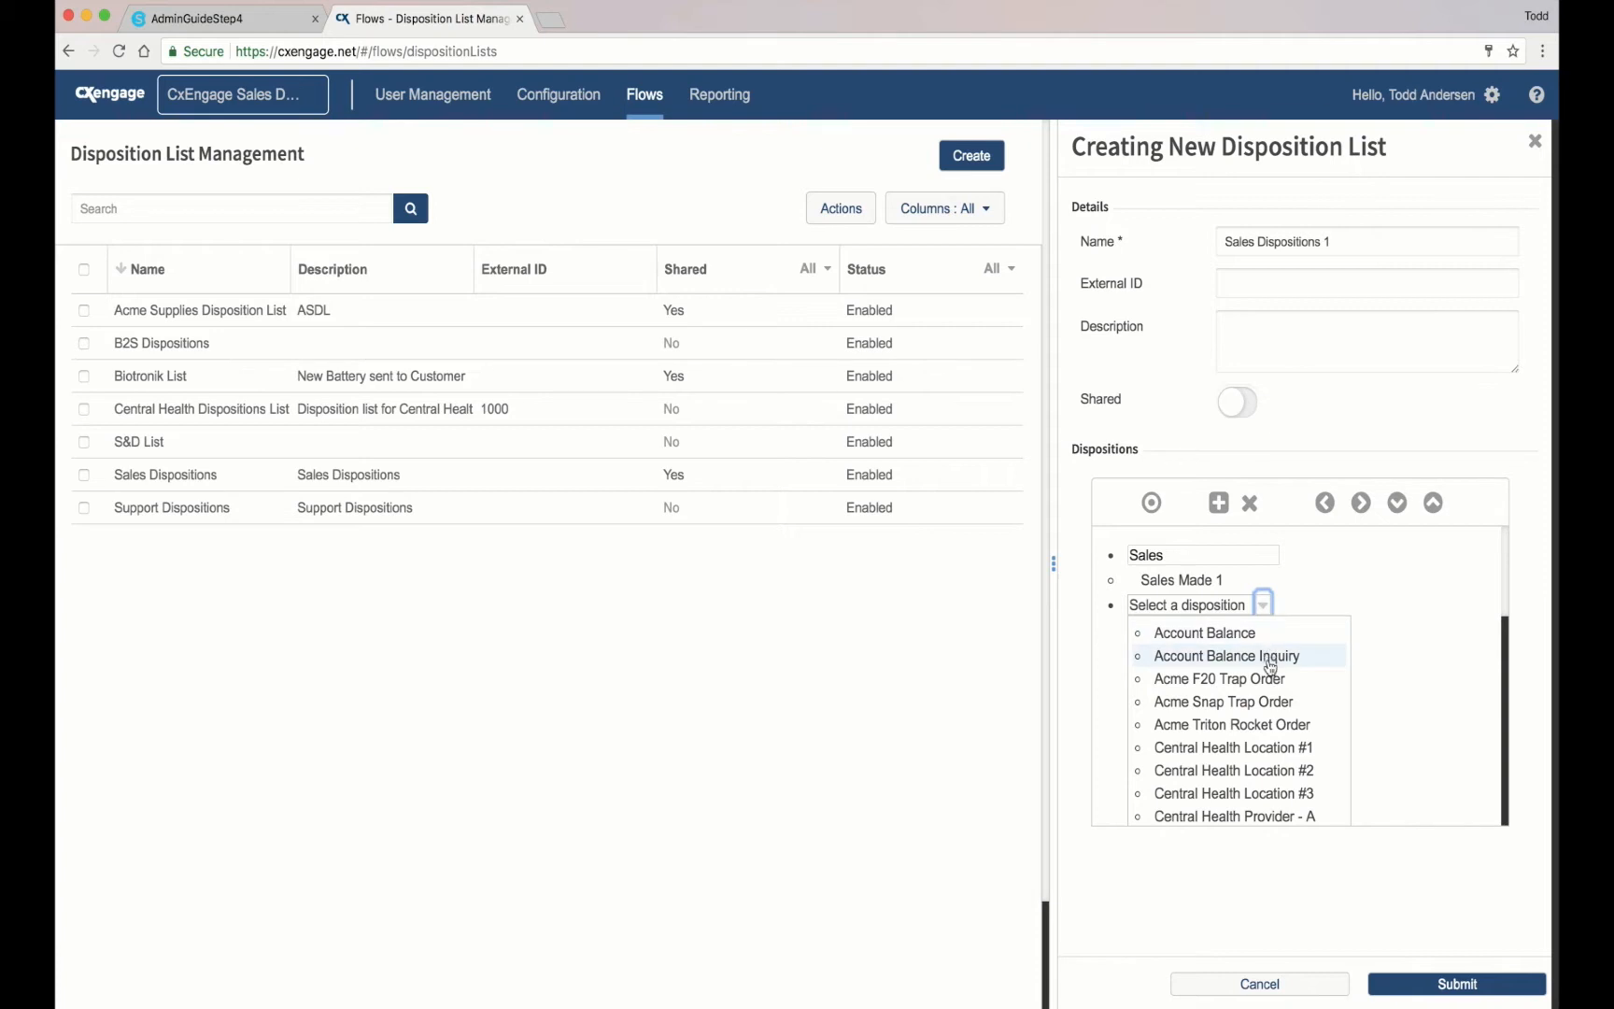
{"action": "scroll", "coordinate": [1267, 677], "scroll_direction": "down", "scroll_amount": 8}
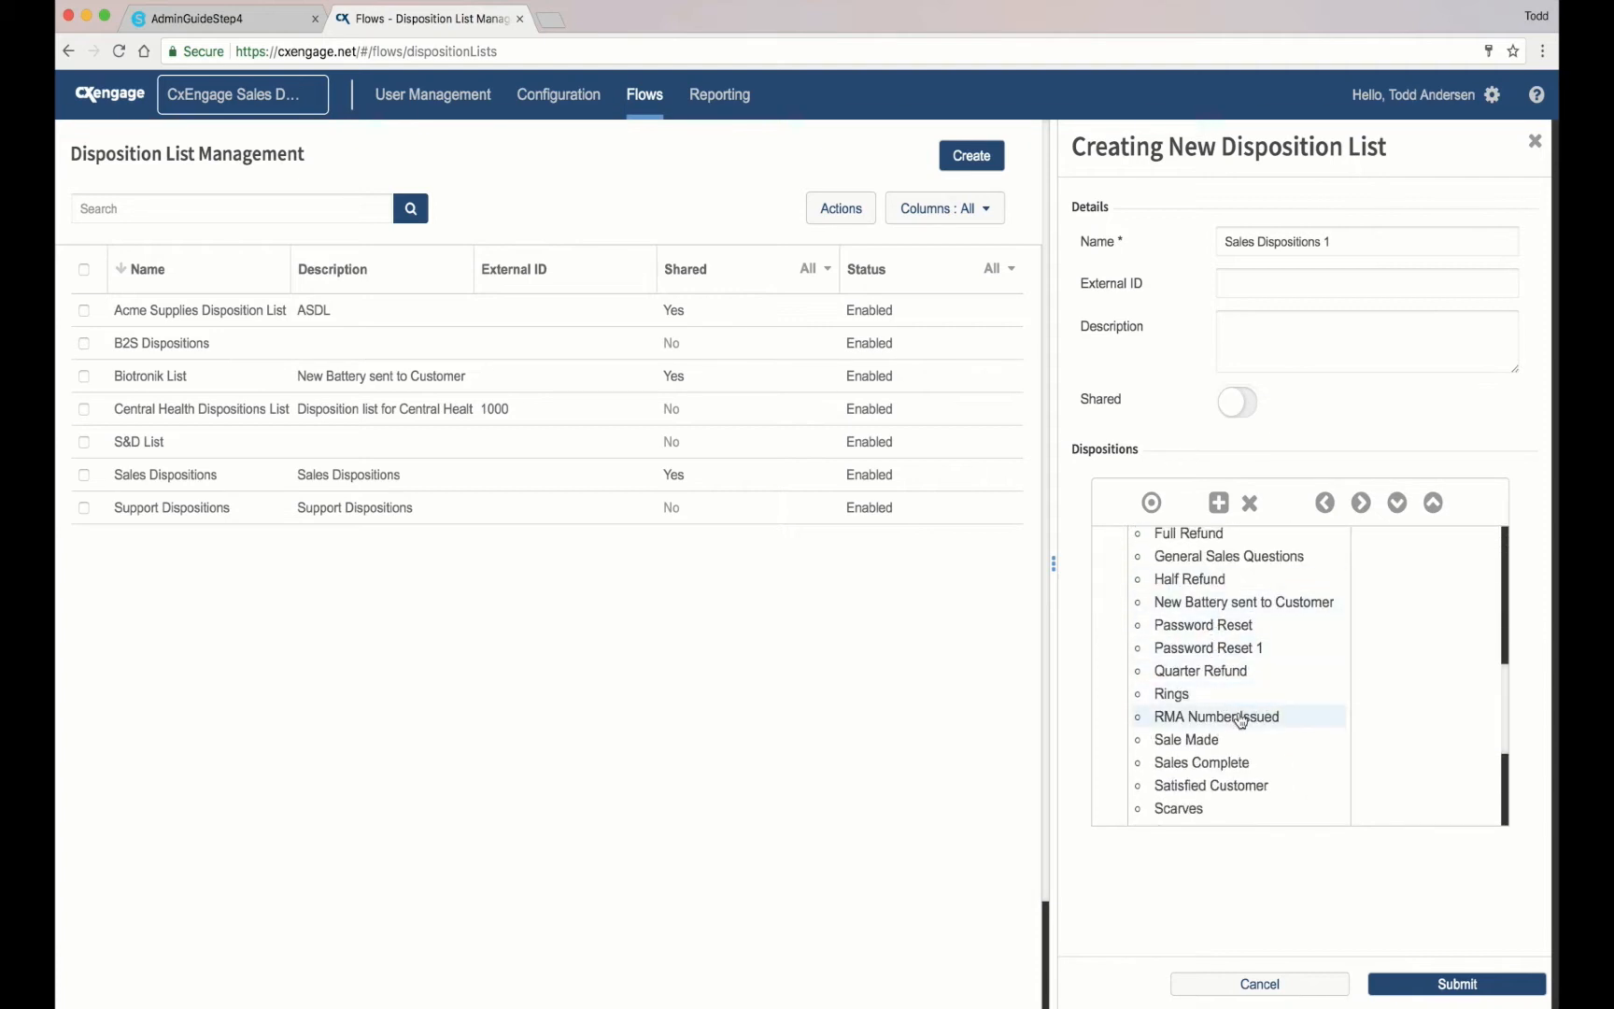
{"action": "scroll", "coordinate": [1235, 688], "scroll_direction": "up", "scroll_amount": 1}
{"action": "left_click", "coordinate": [1234, 589]}
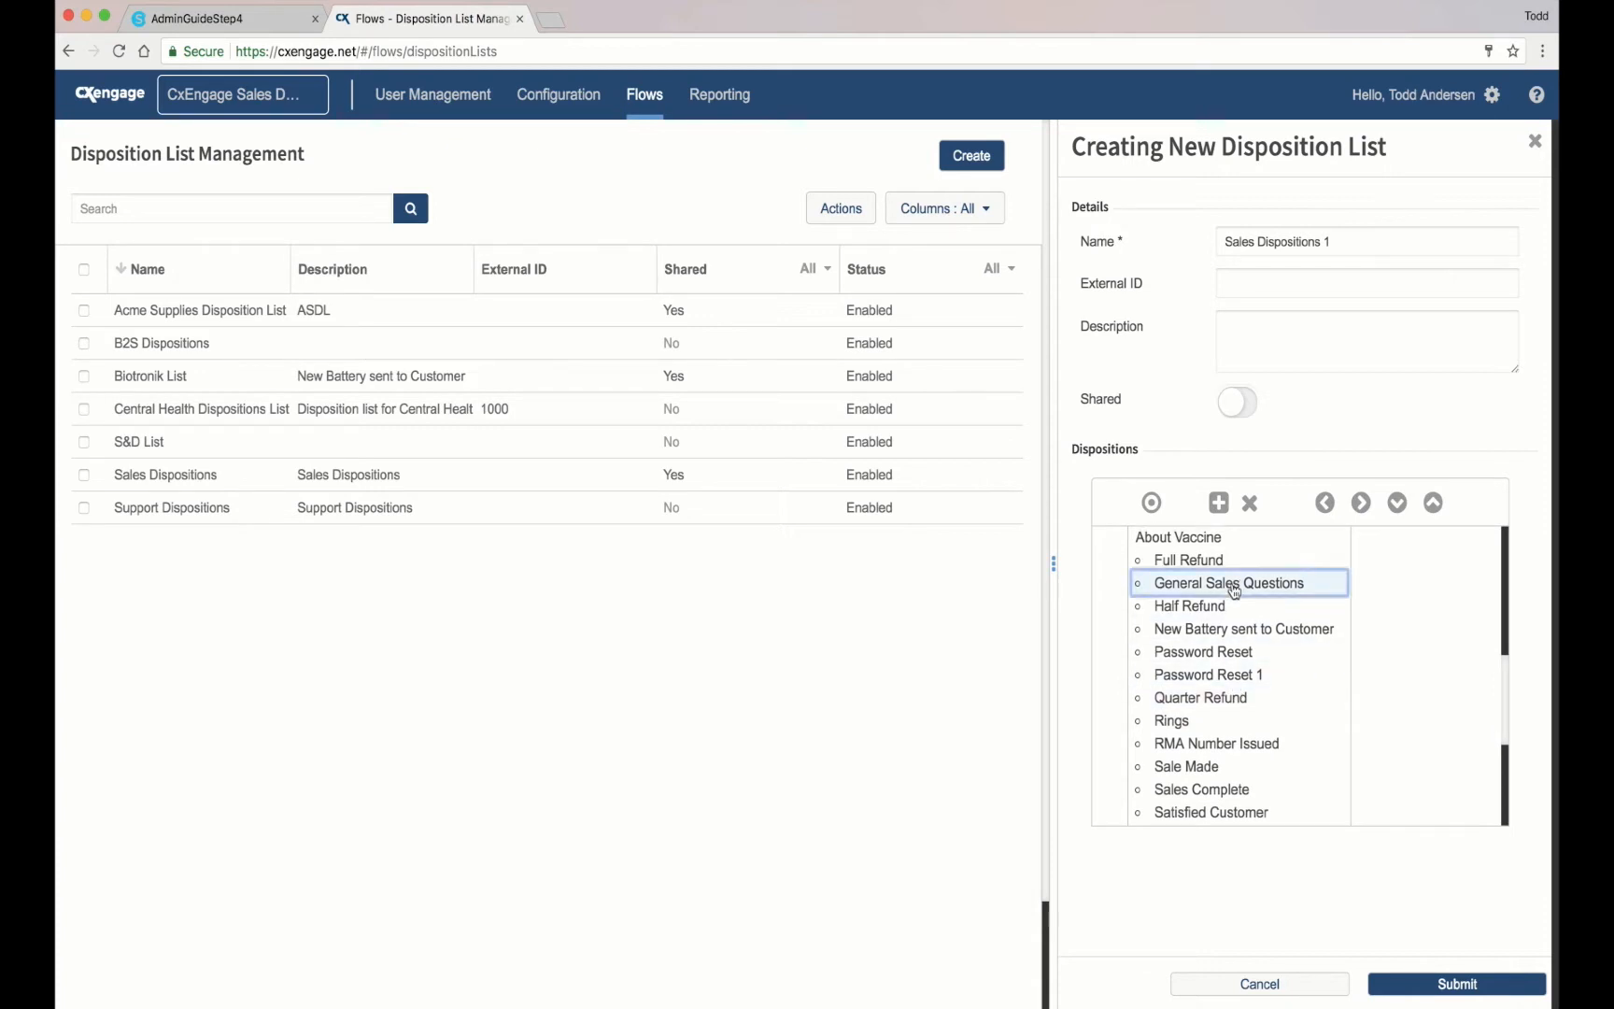
{"action": "left_click", "coordinate": [1361, 504]}
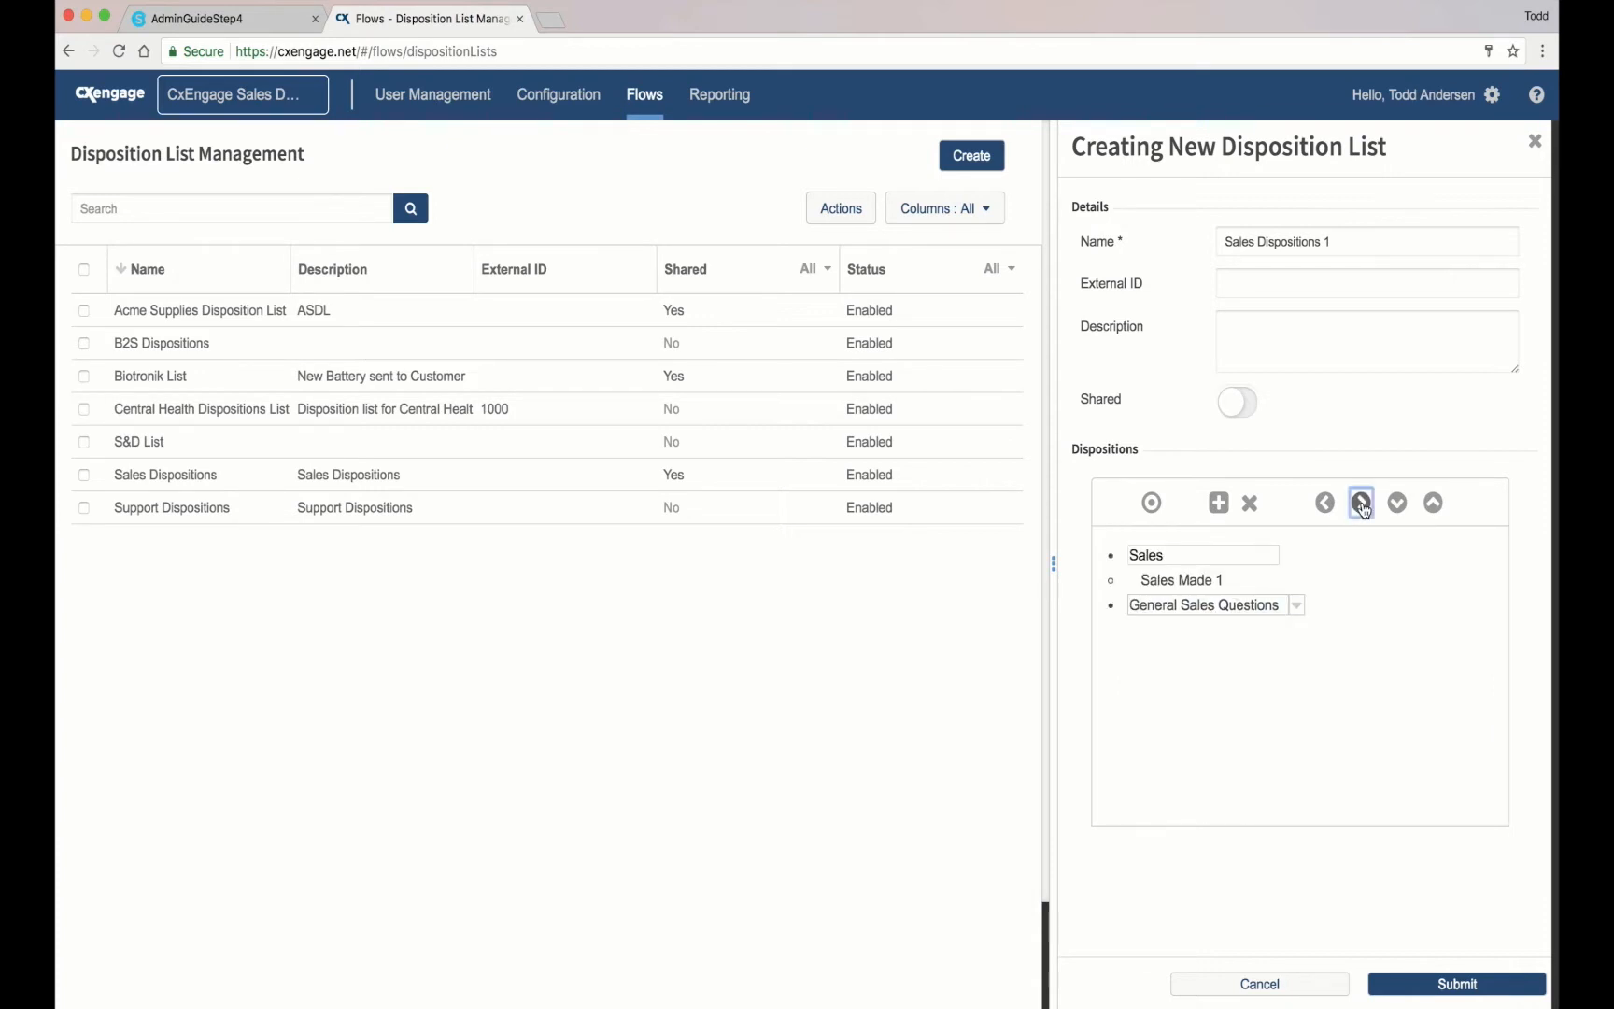
{"action": "left_click", "coordinate": [1218, 503]}
{"action": "left_click", "coordinate": [1261, 631]}
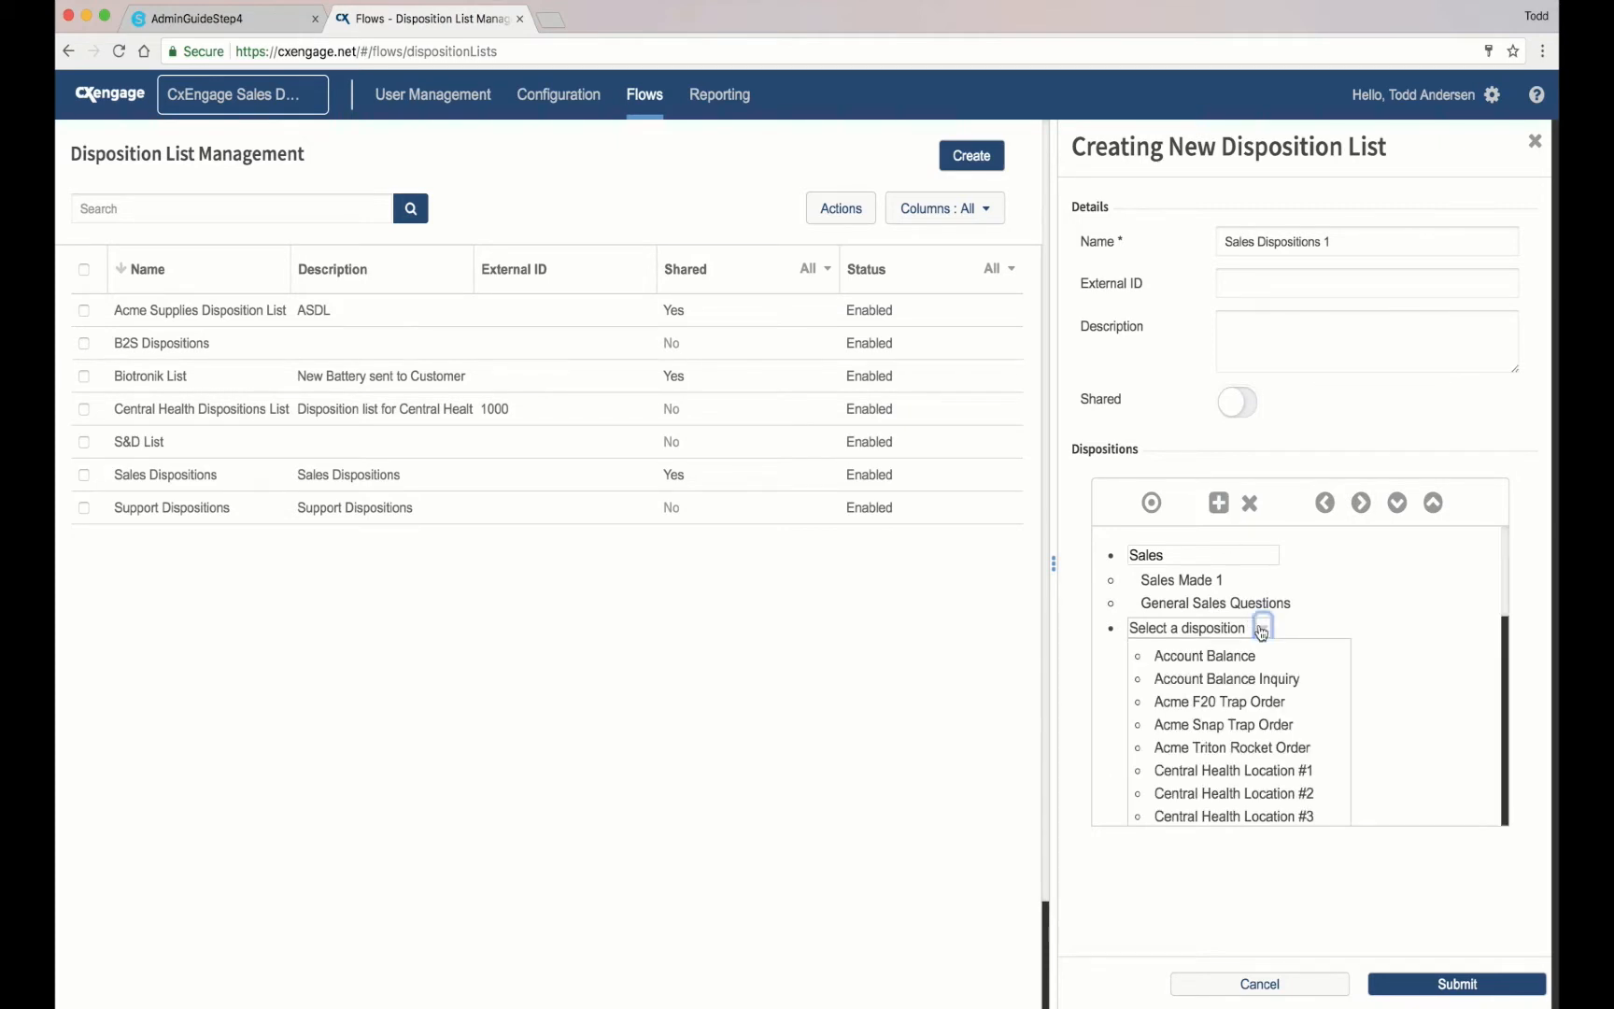
{"action": "scroll", "coordinate": [1243, 764], "scroll_direction": "down", "scroll_amount": 10}
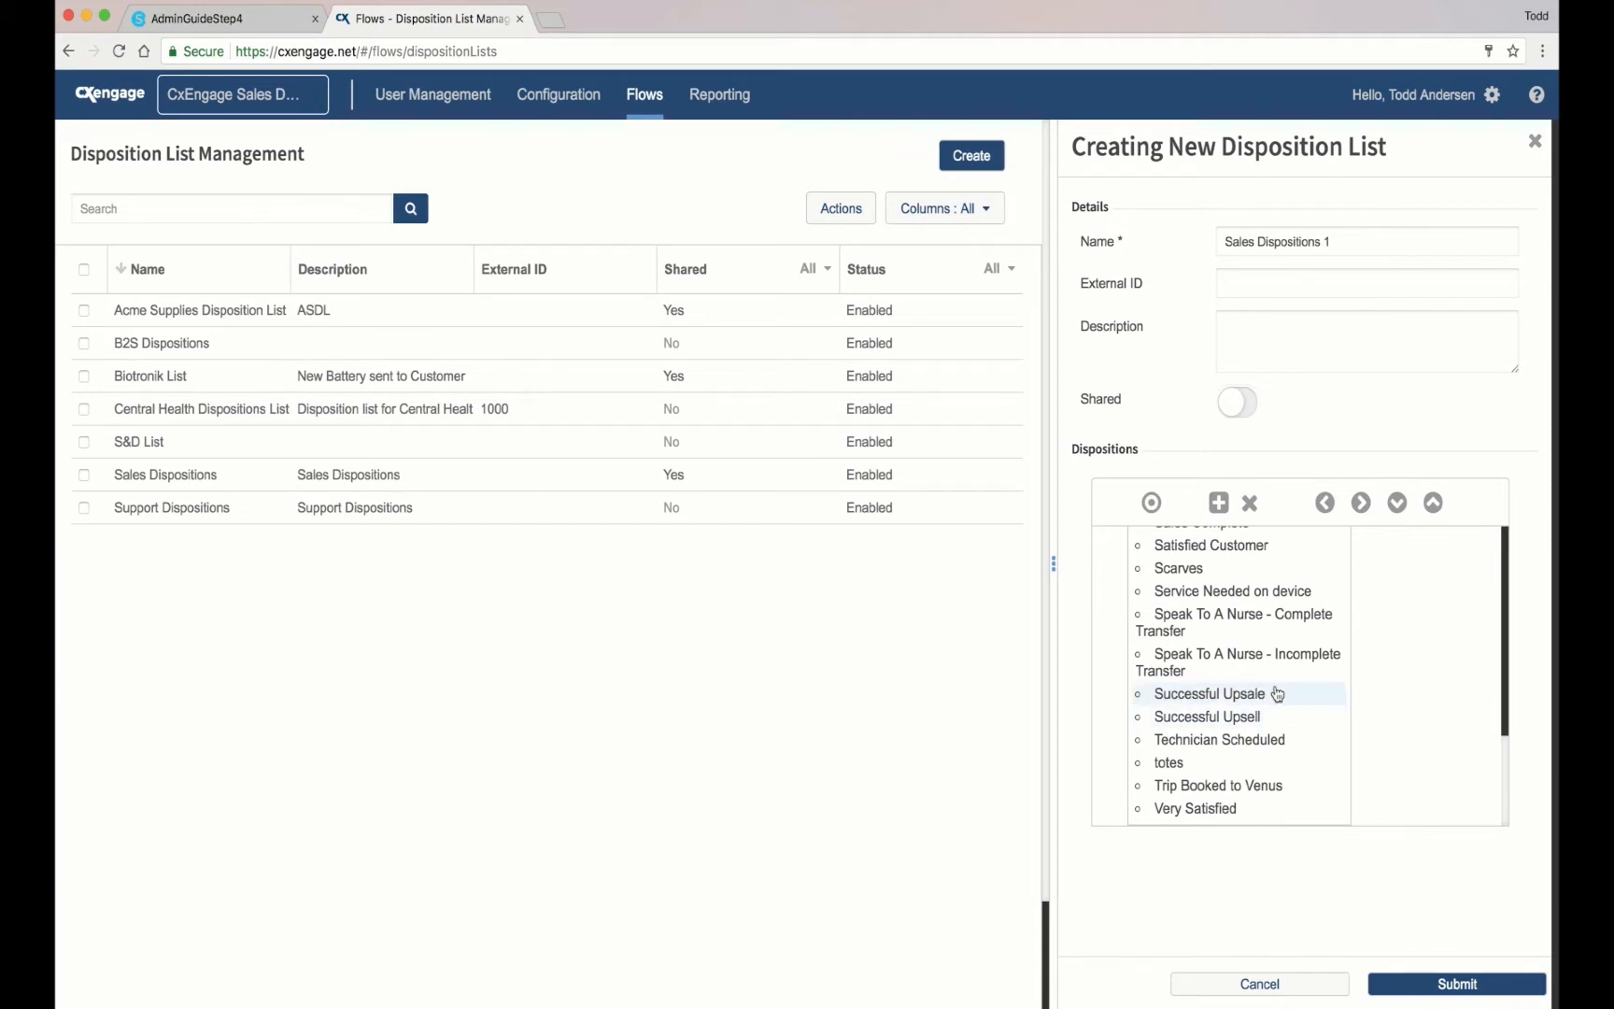
{"action": "left_click", "coordinate": [1272, 721]}
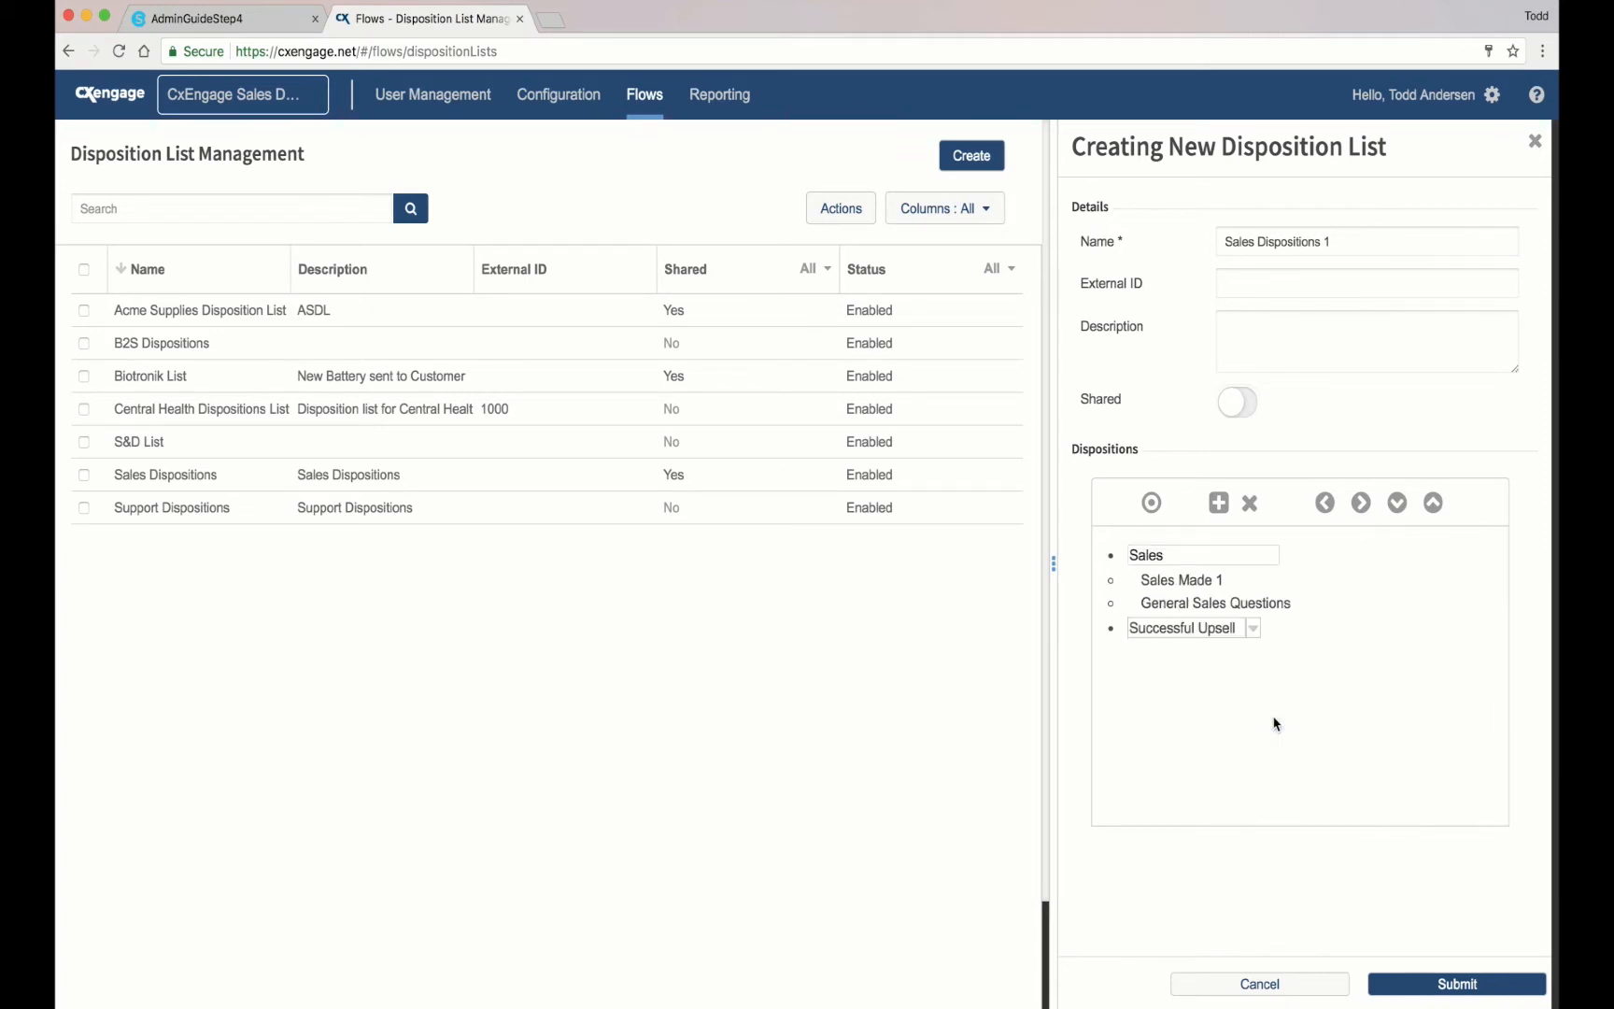
{"action": "left_click", "coordinate": [1360, 505]}
Step: Add a 'Misc' category header with 'Account Balance' nested beneath it
{"action": "left_click", "coordinate": [1152, 502]}
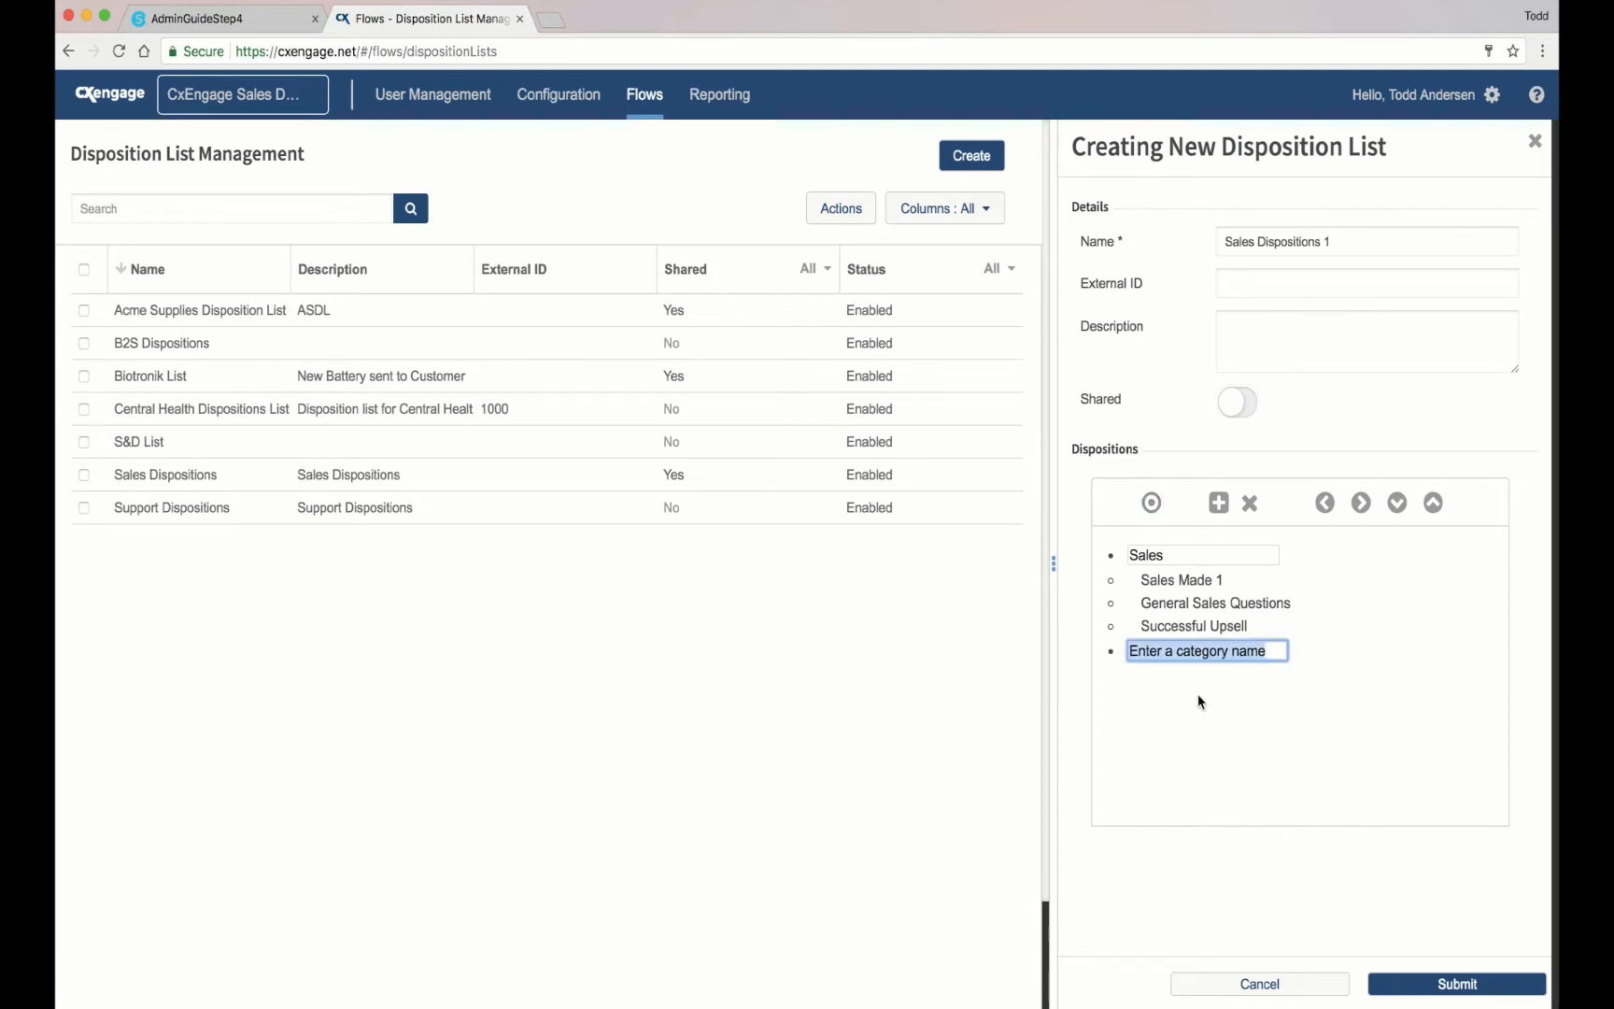
{"action": "type", "text": "Misc"}
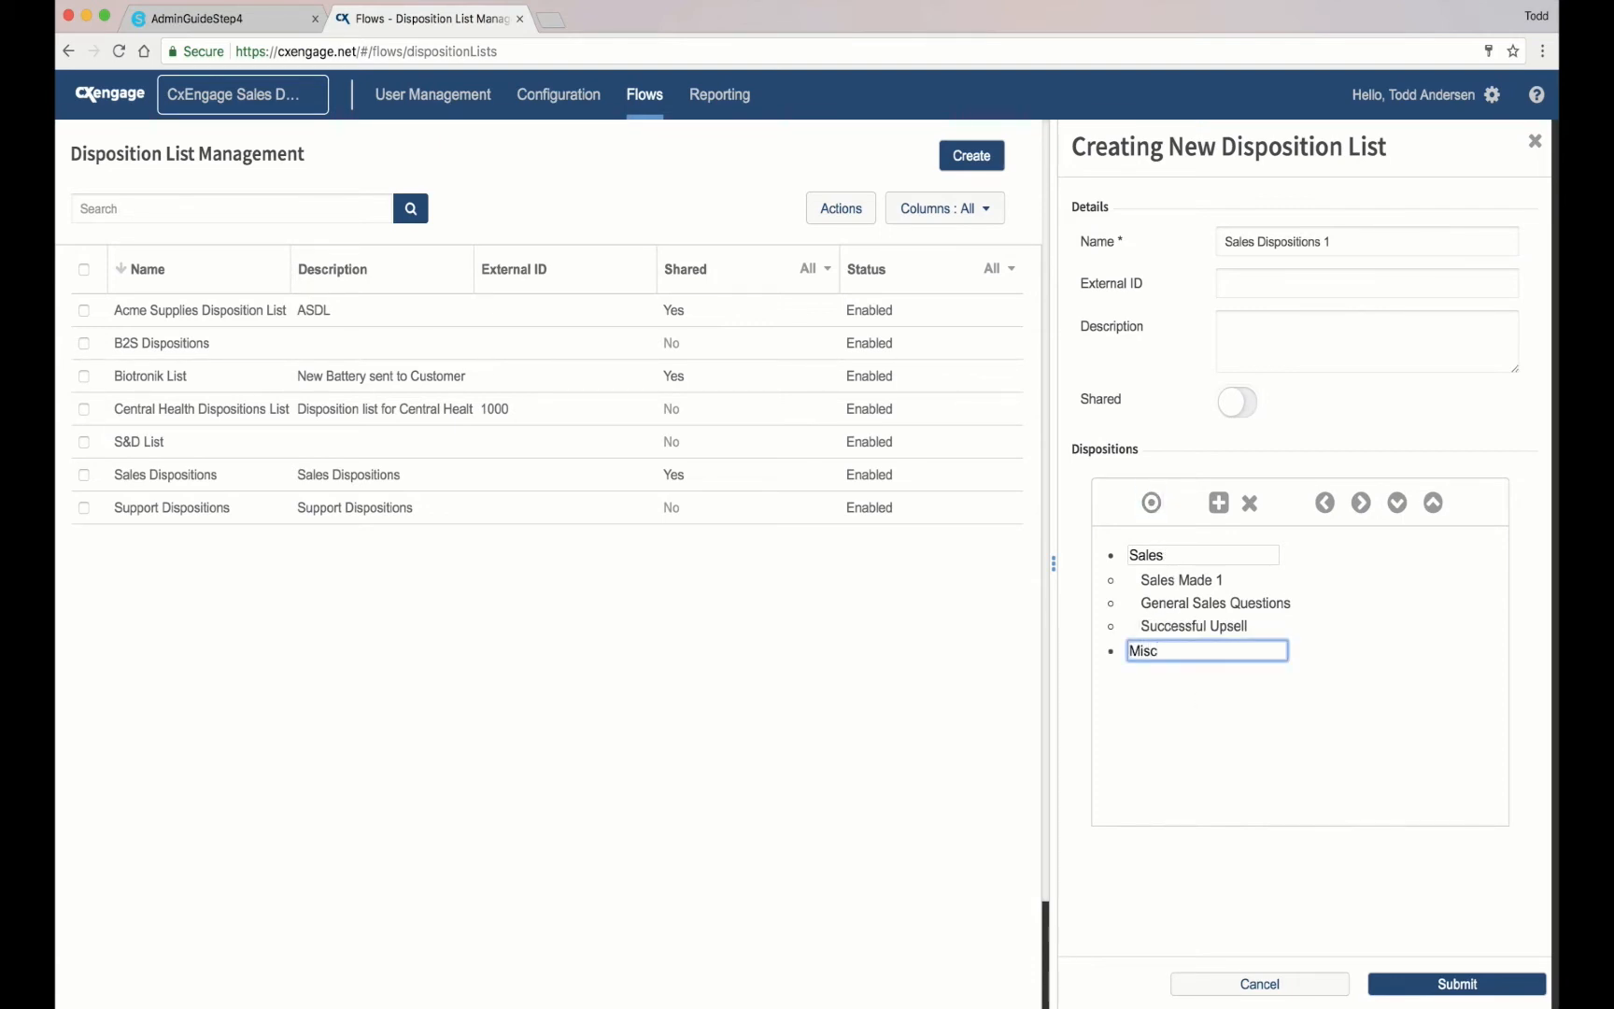
{"action": "left_click", "coordinate": [1217, 502]}
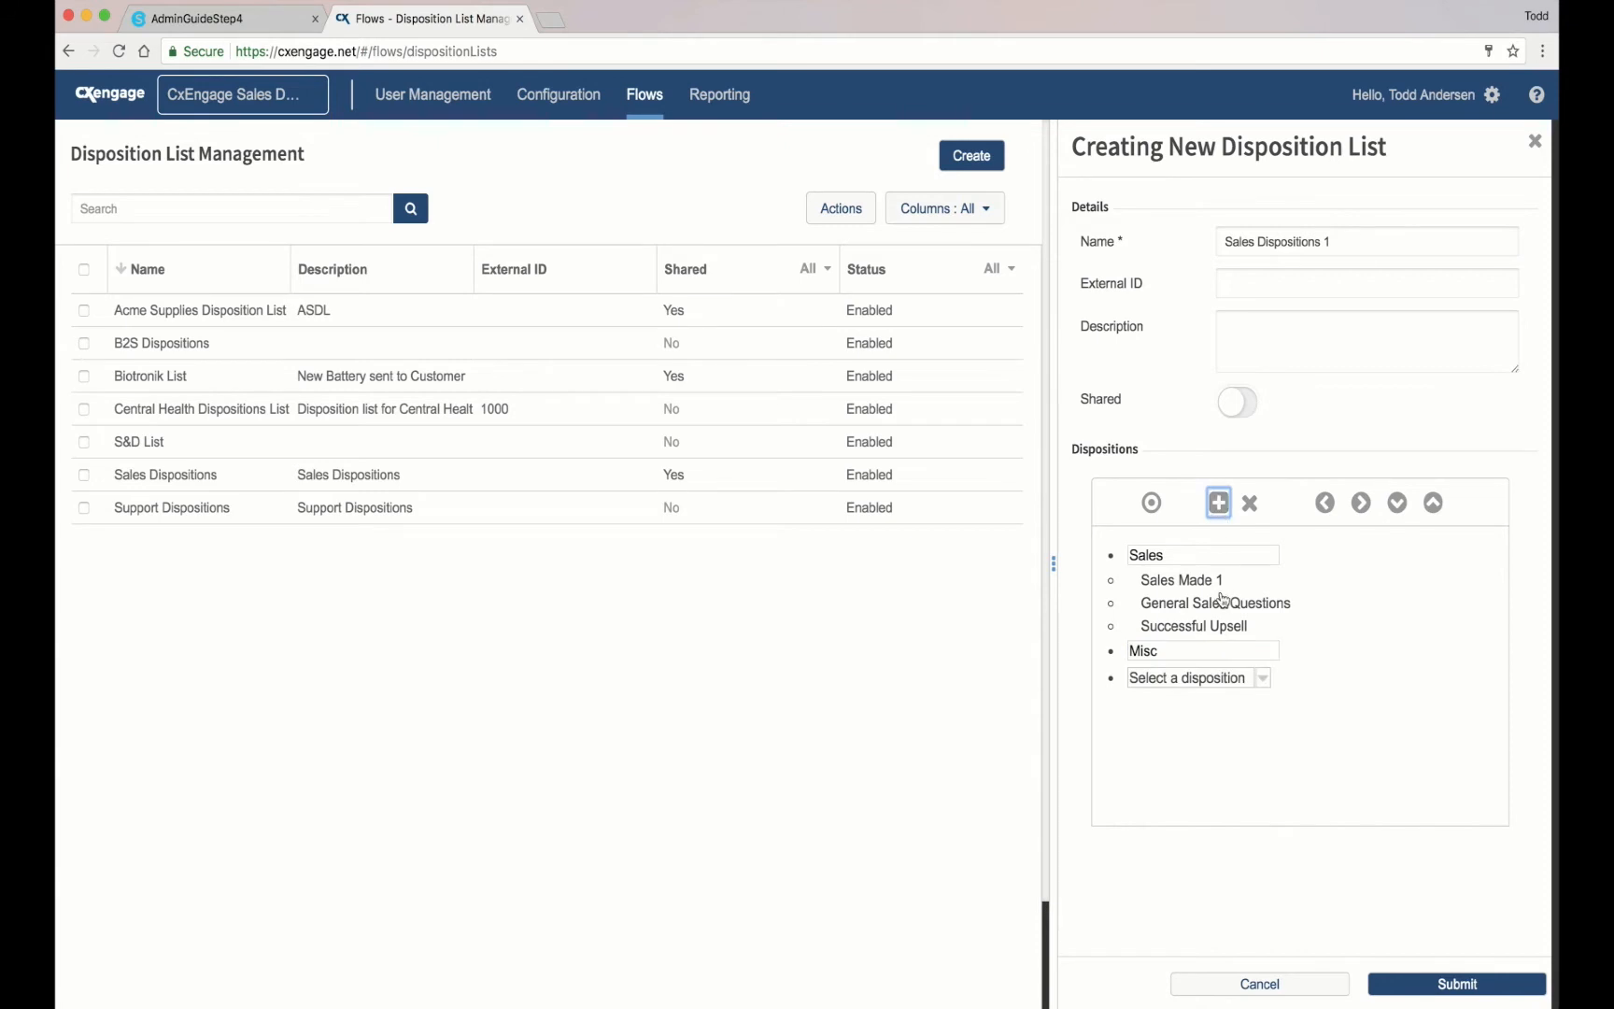
{"action": "left_click", "coordinate": [1260, 682]}
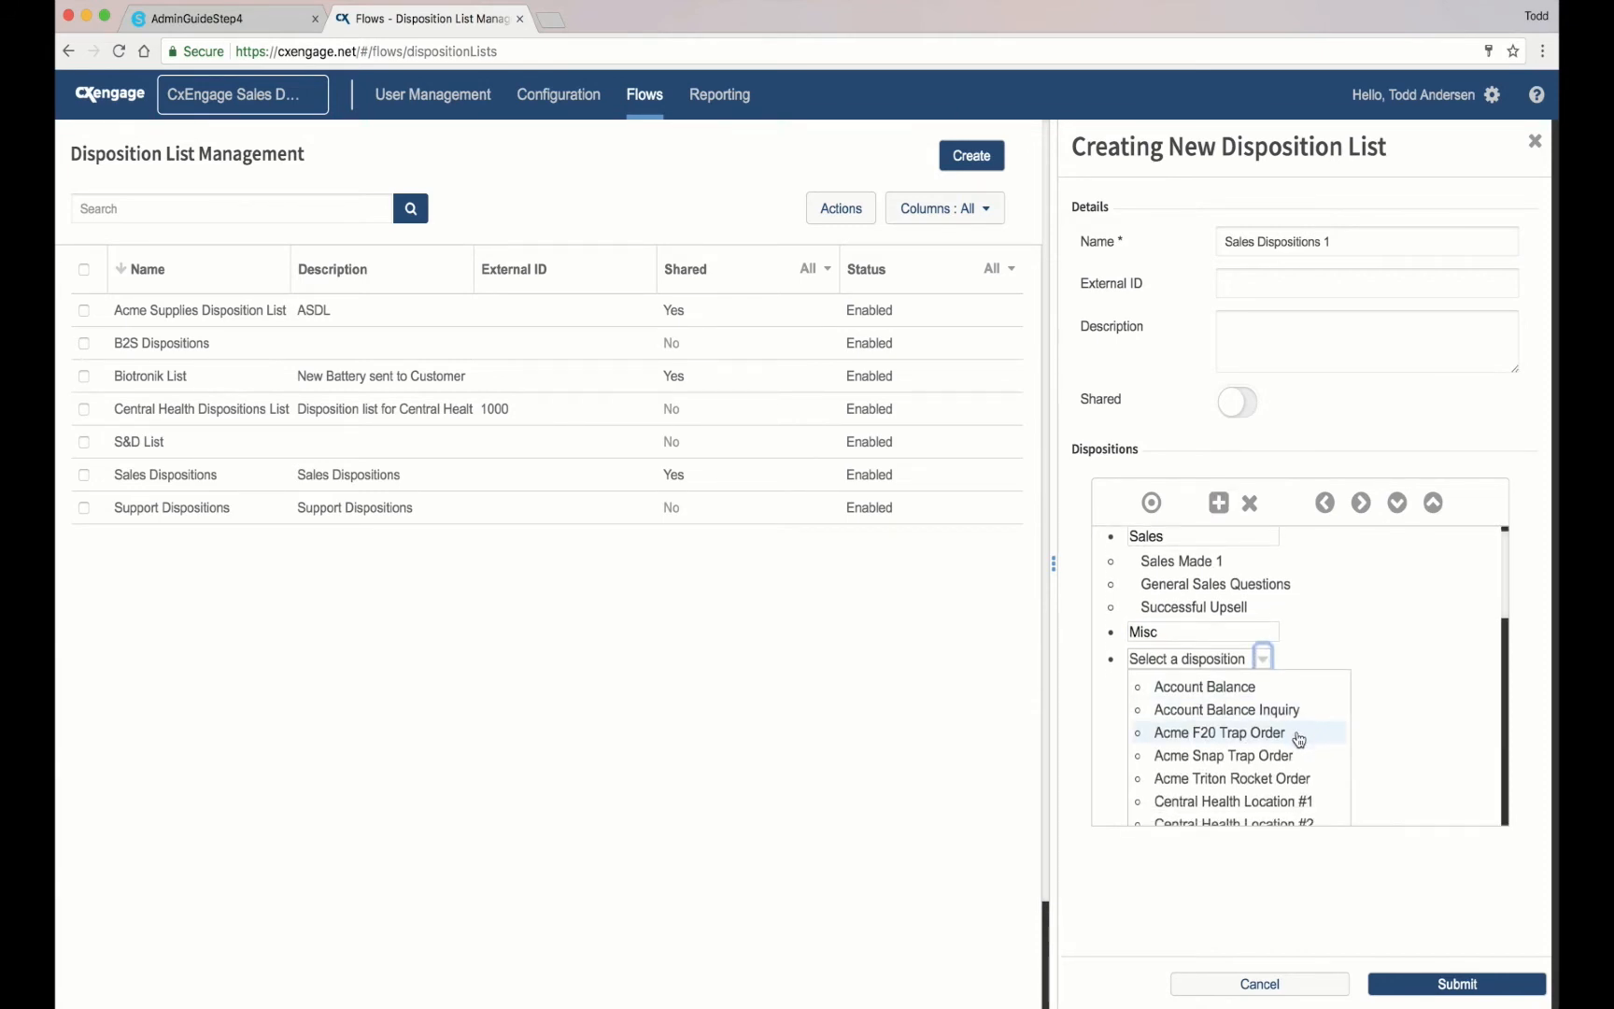
{"action": "left_click", "coordinate": [1252, 691]}
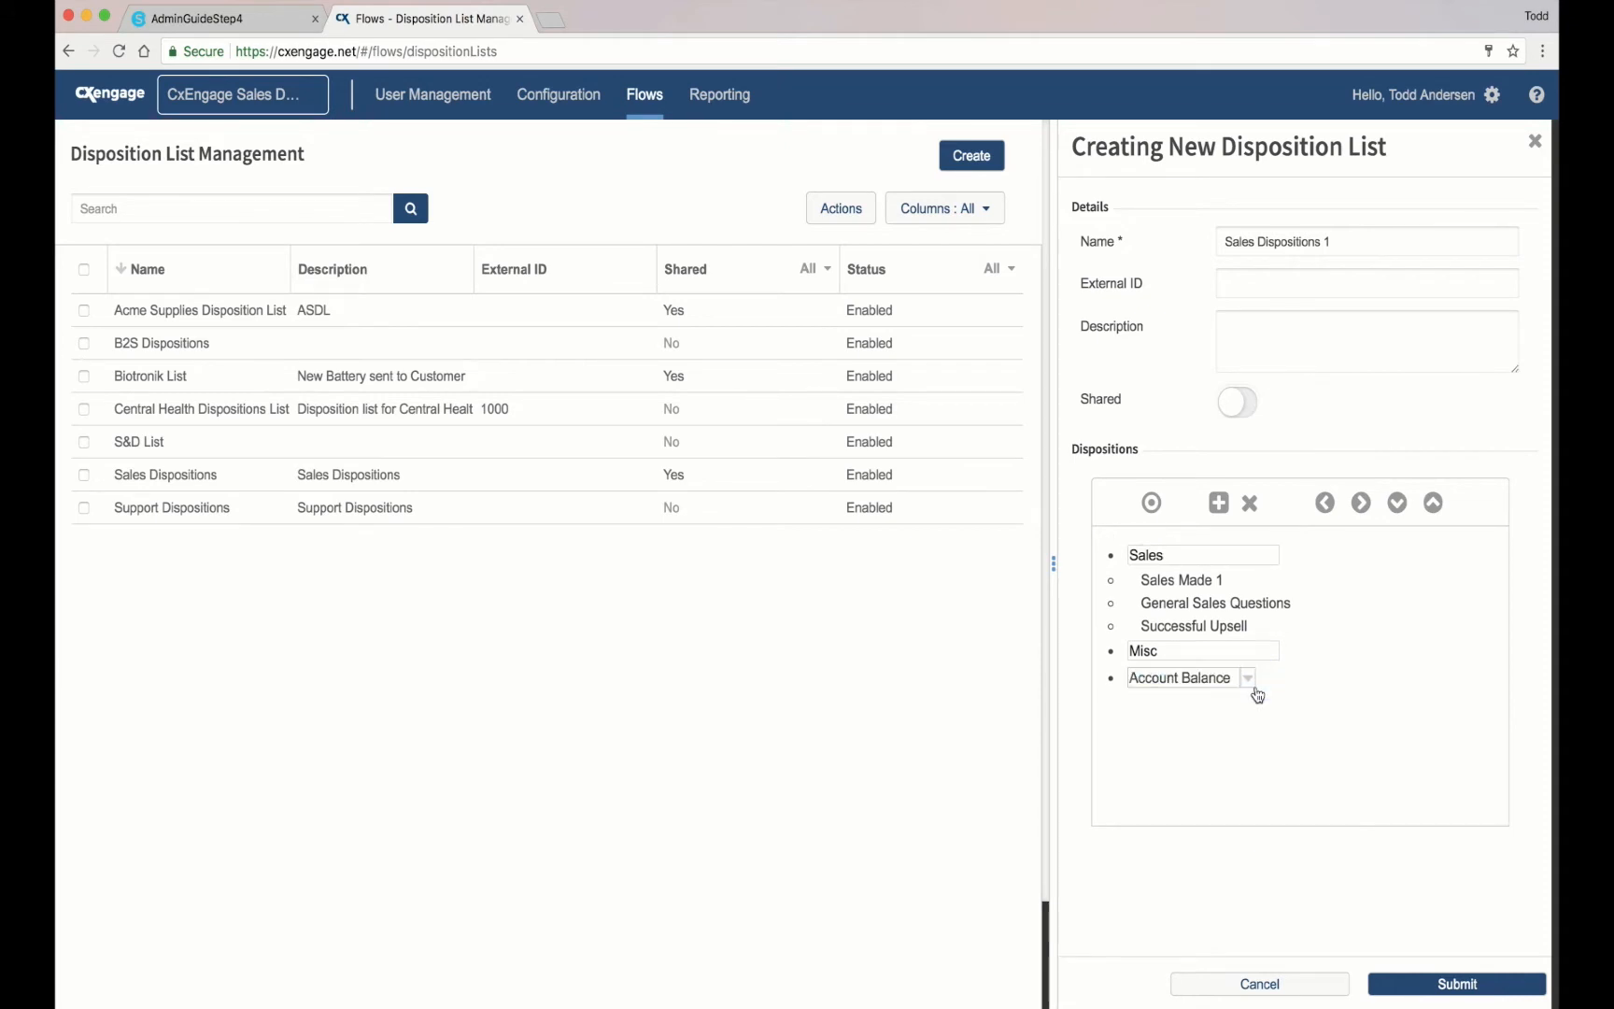
{"action": "left_click", "coordinate": [1361, 502]}
Step: Add 'Password Reset 1' as a second disposition indented under Misc
{"action": "left_click", "coordinate": [1218, 502]}
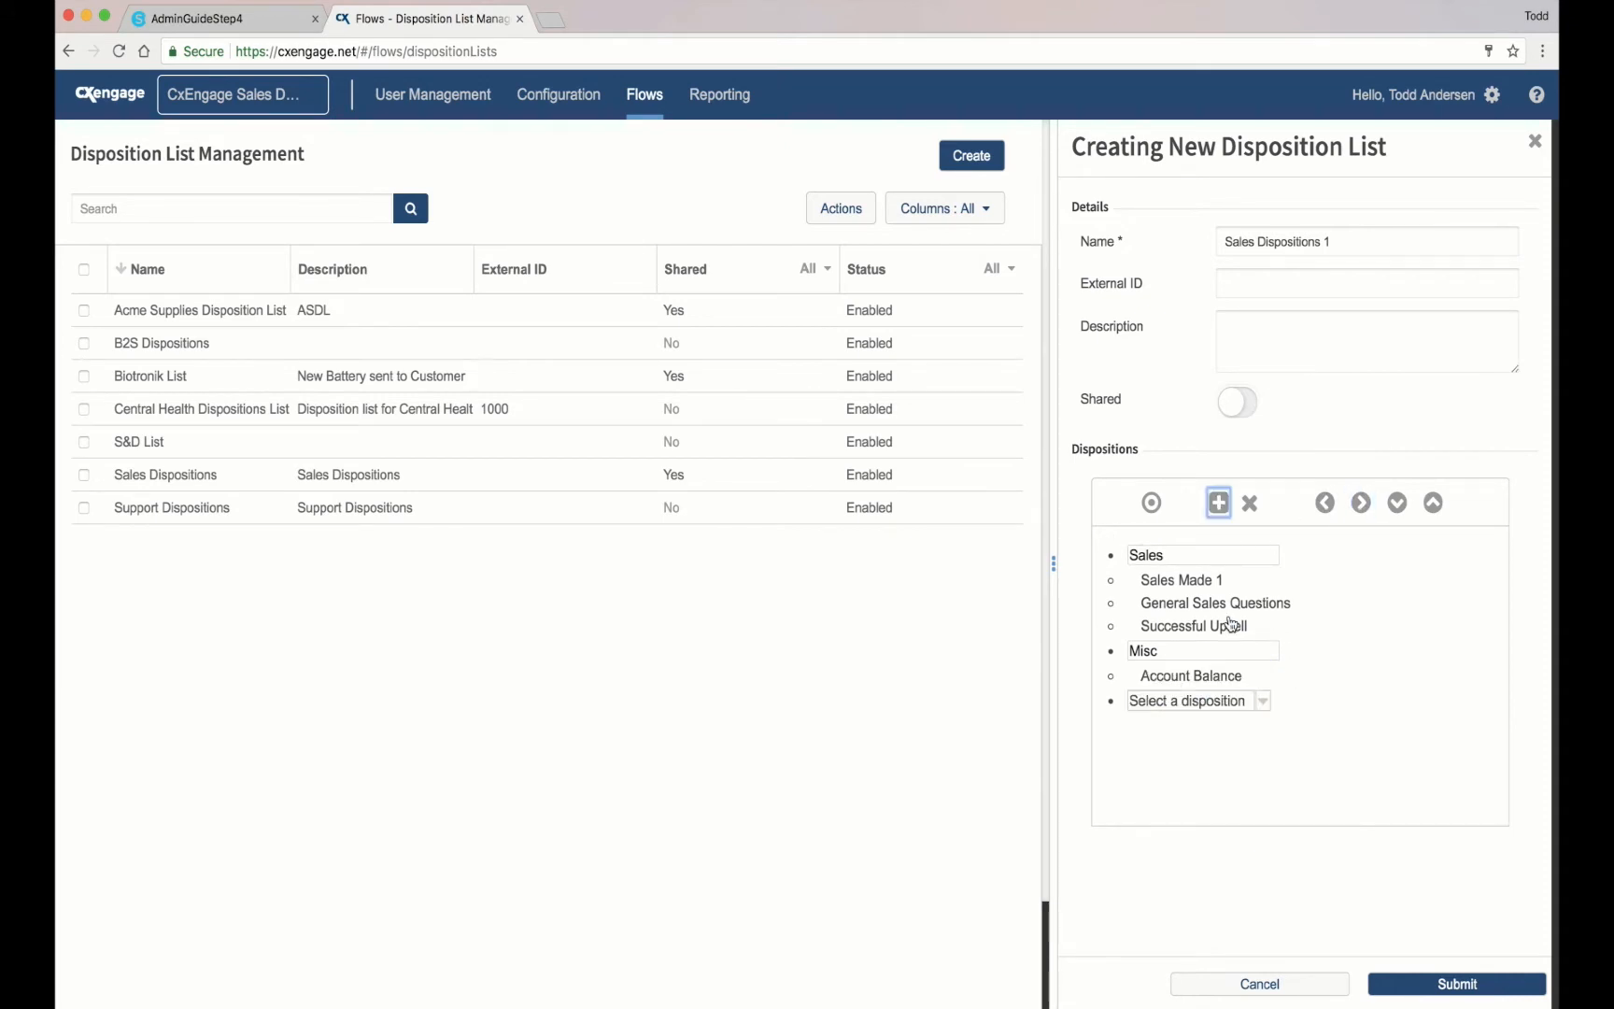
{"action": "left_click", "coordinate": [1263, 700]}
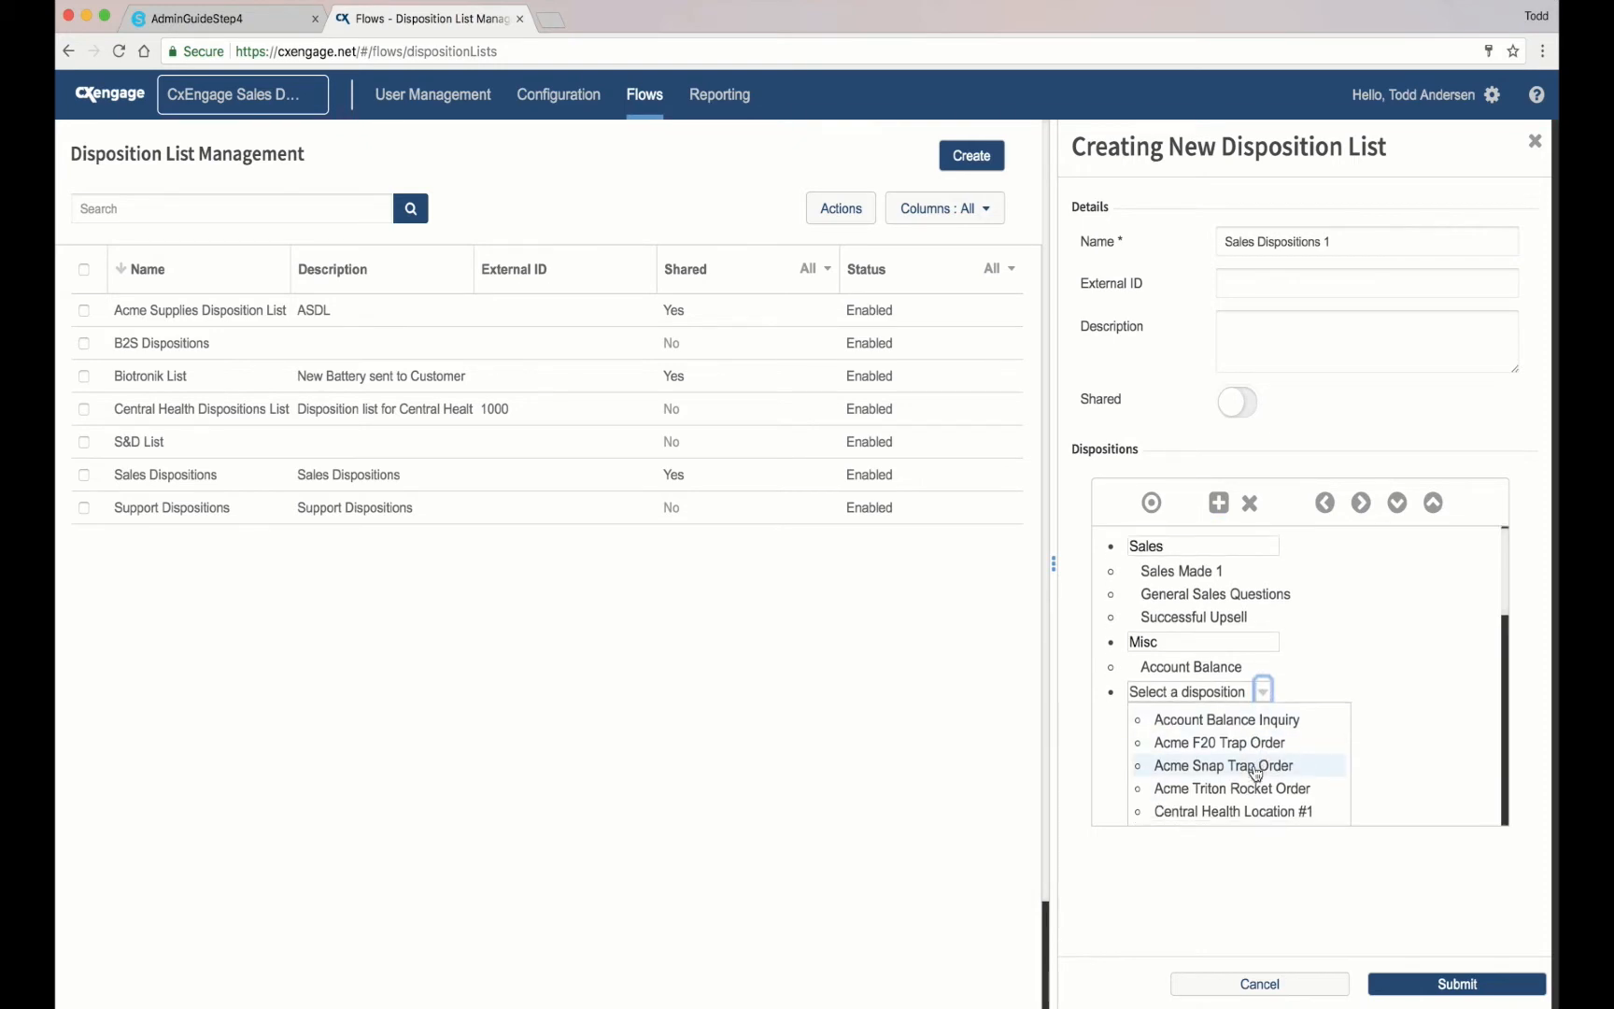
{"action": "scroll", "coordinate": [1256, 771], "scroll_direction": "down", "scroll_amount": 10}
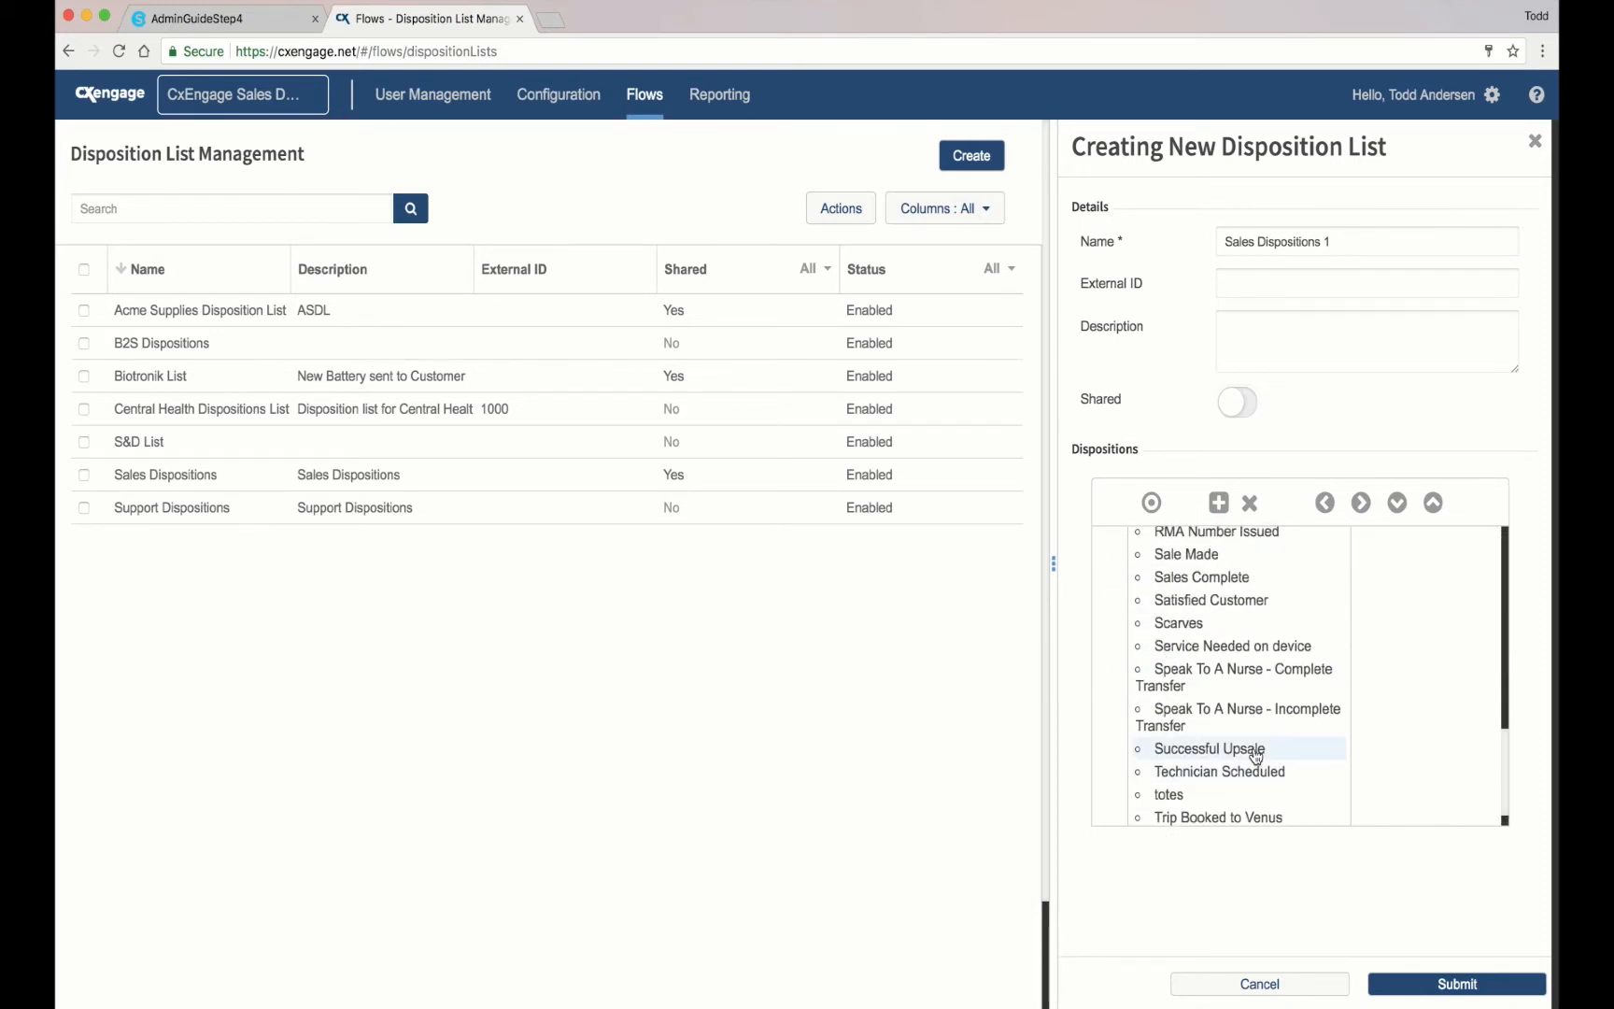
{"action": "scroll", "coordinate": [1256, 754], "scroll_direction": "up", "scroll_amount": 4}
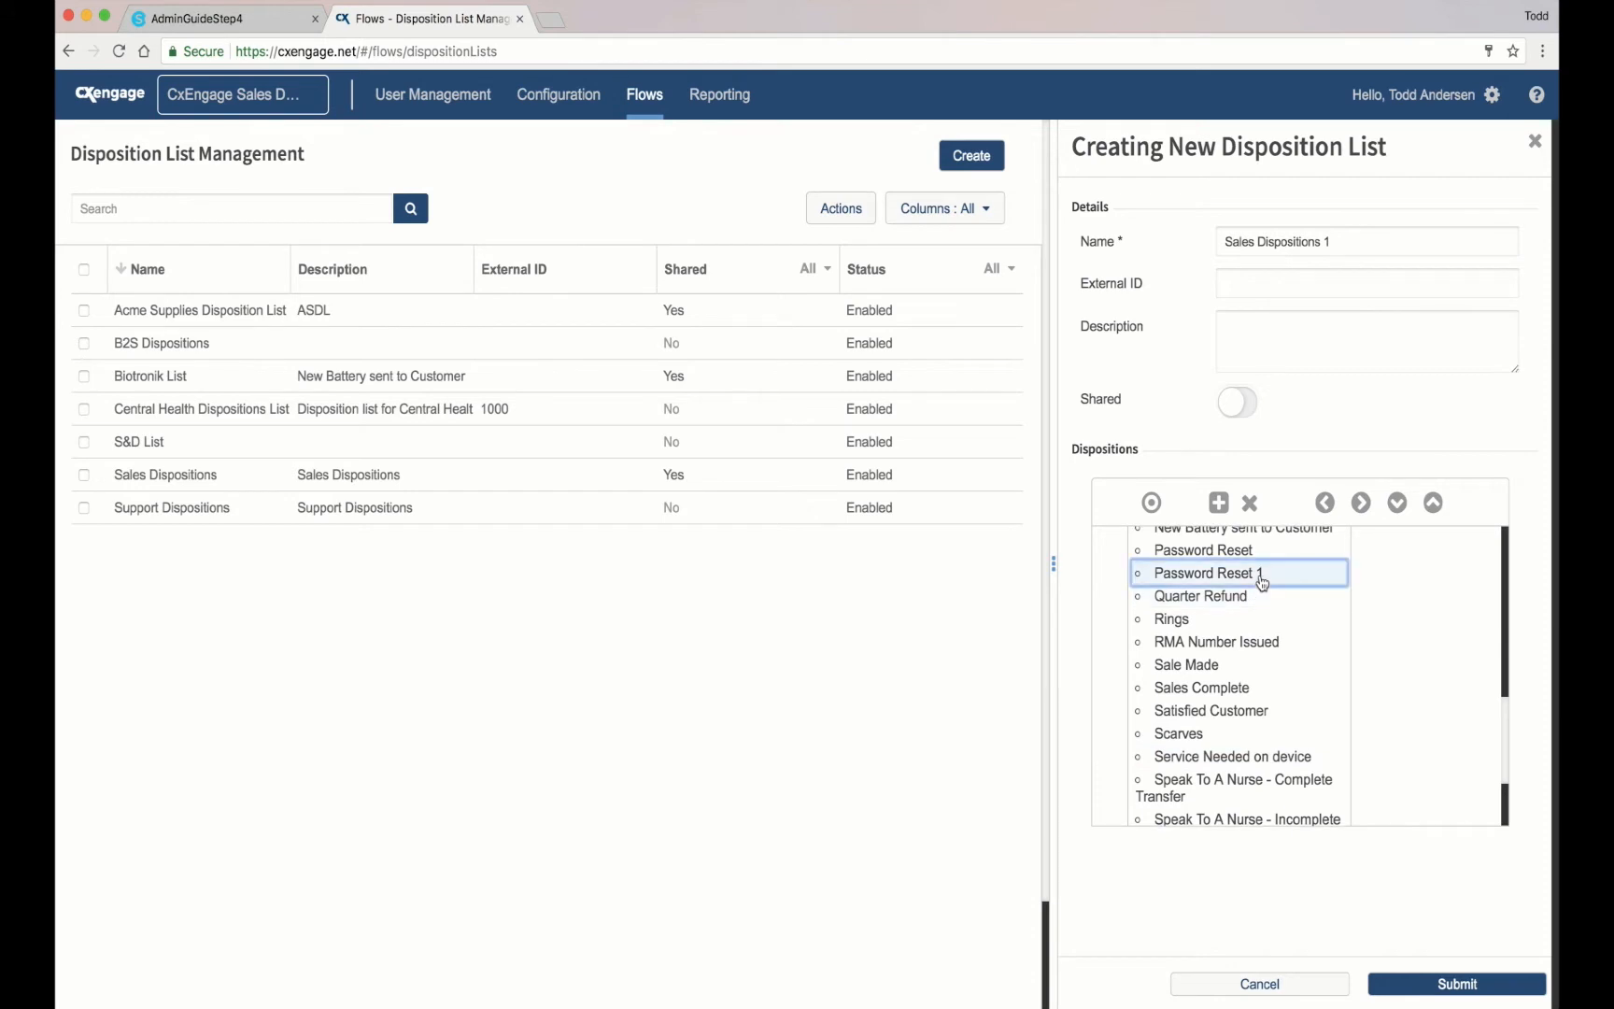
{"action": "left_click", "coordinate": [1261, 577]}
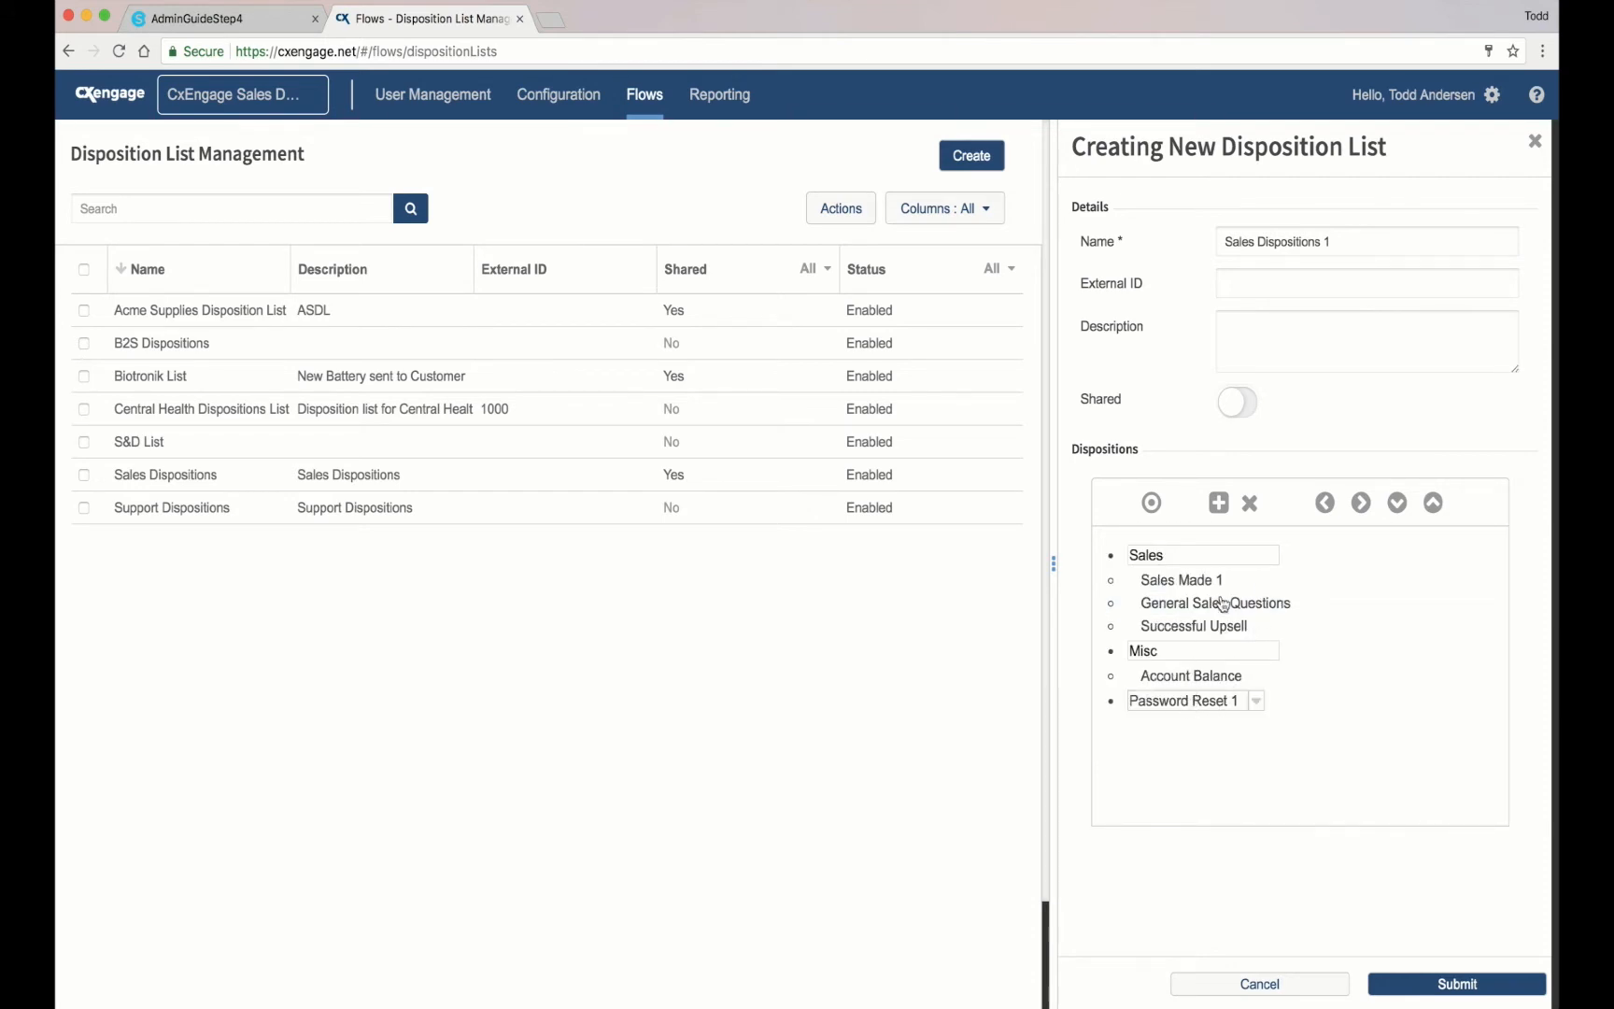
{"action": "left_click", "coordinate": [1361, 502]}
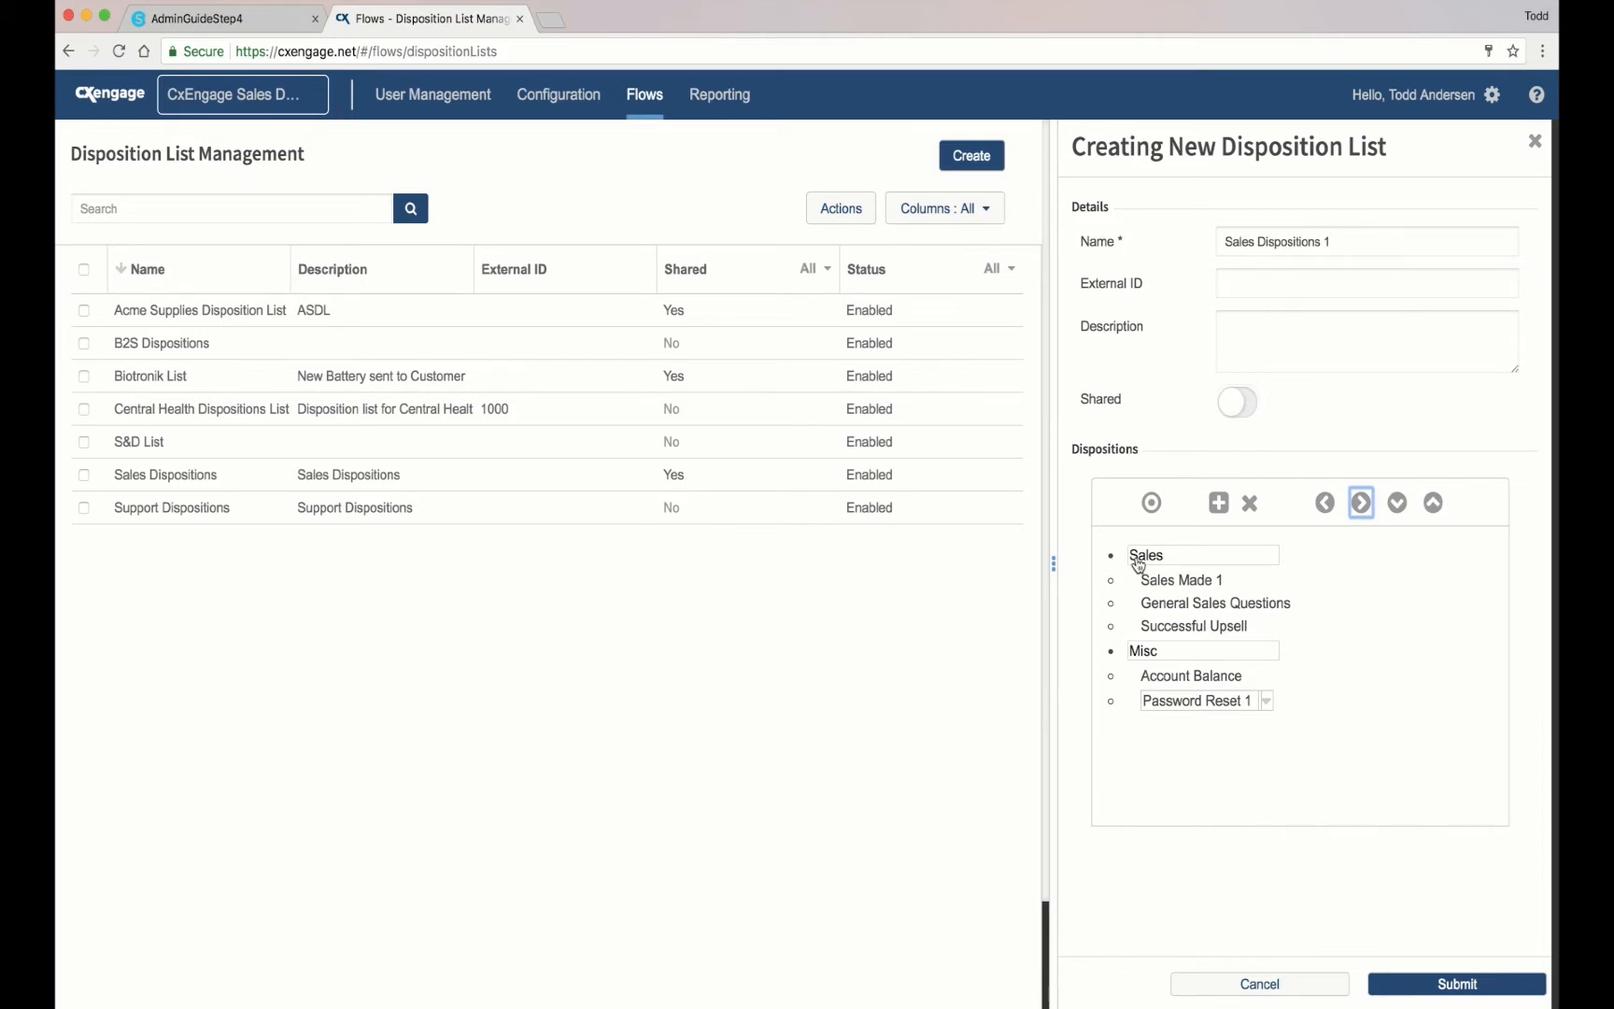
{"action": "left_click", "coordinate": [1233, 740]}
Step: Submit the 'Sales Dispositions 1' list so it saves as an enabled, unshared entry
{"action": "left_click", "coordinate": [1466, 985]}
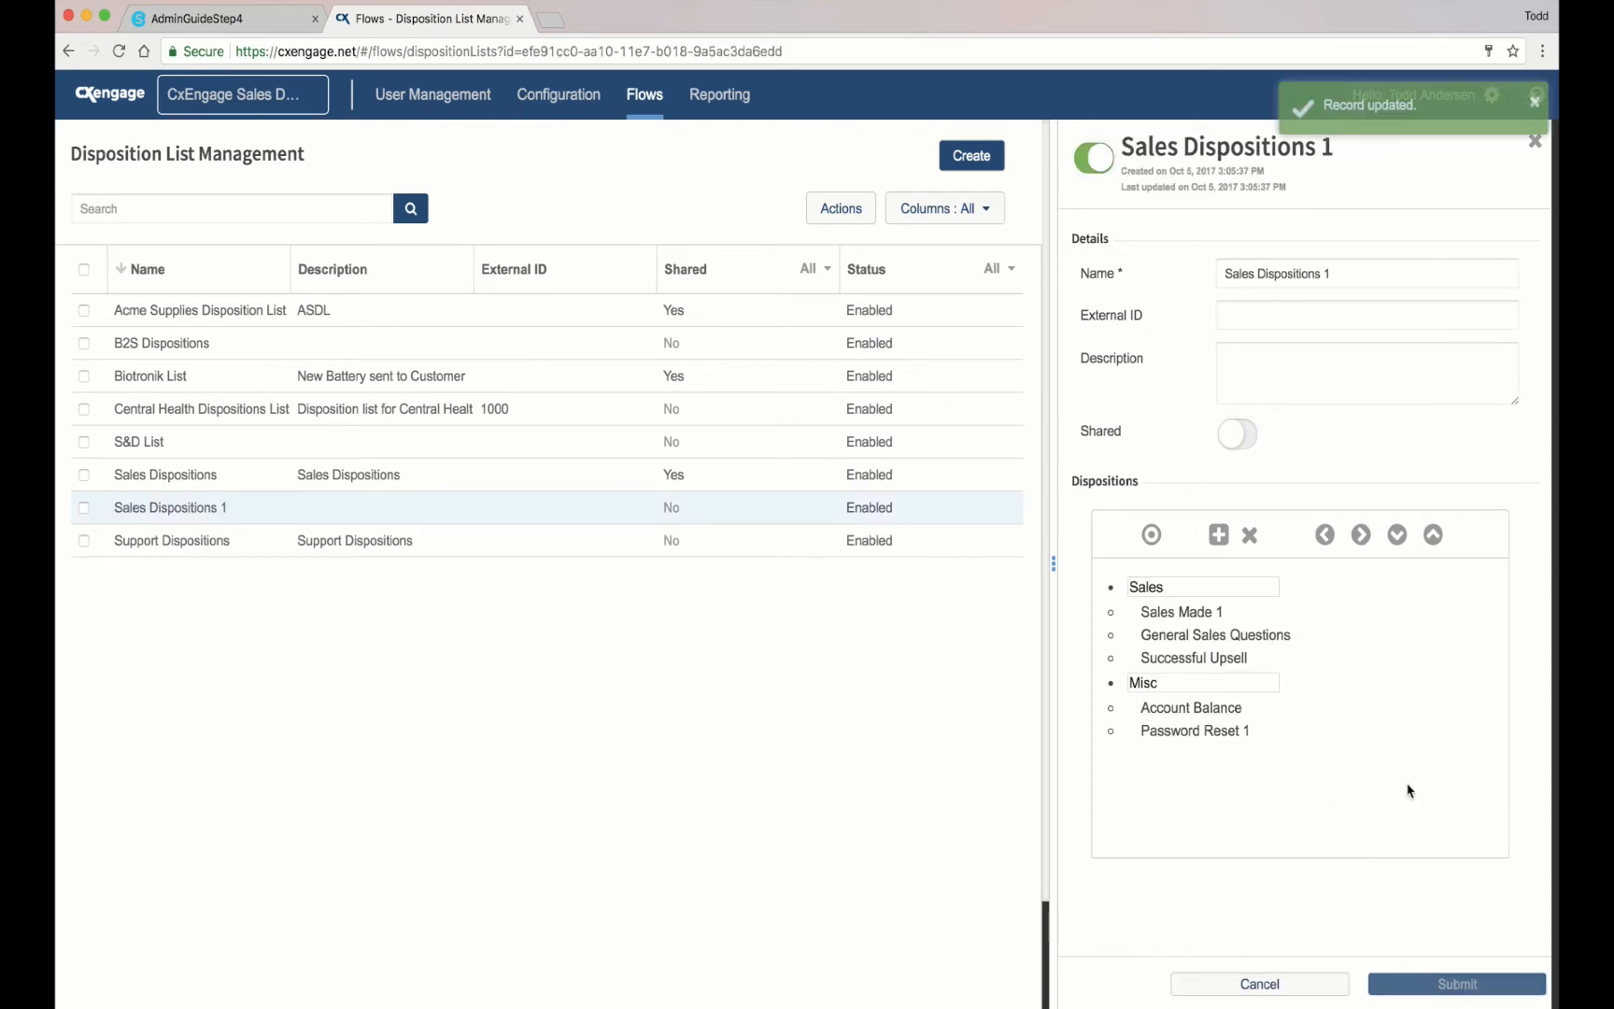